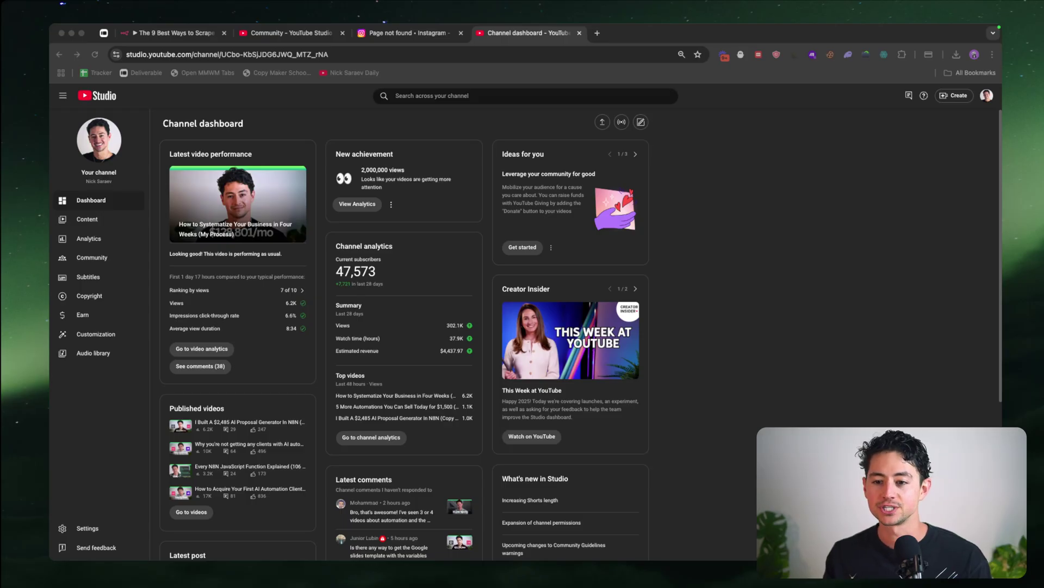
Correct the broken Instagram profile address and reload the page.
{"action": "left_click", "coordinate": [432, 34]}
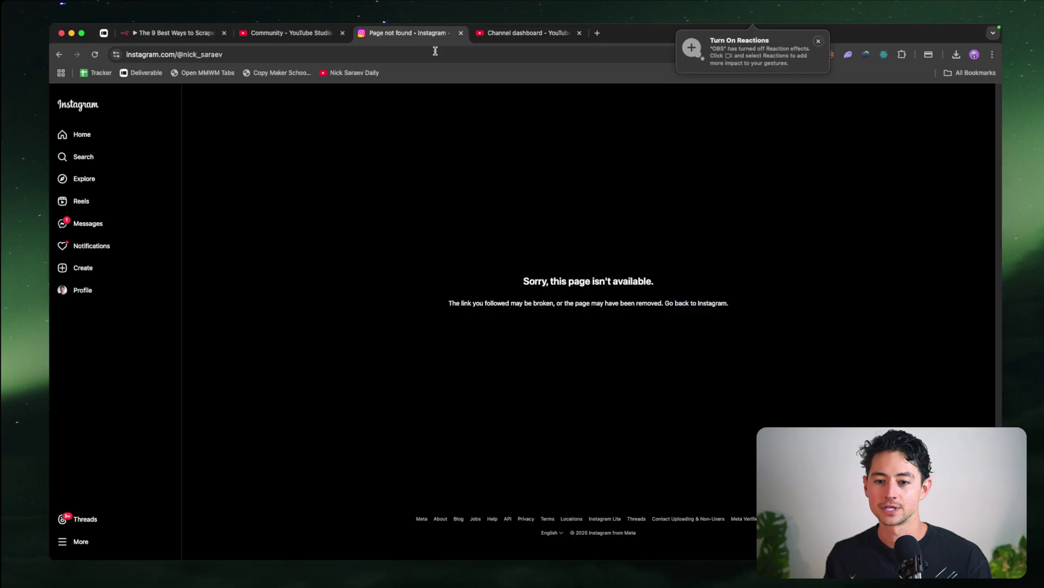
{"action": "left_click", "coordinate": [436, 52]}
{"action": "key", "text": "Return"}
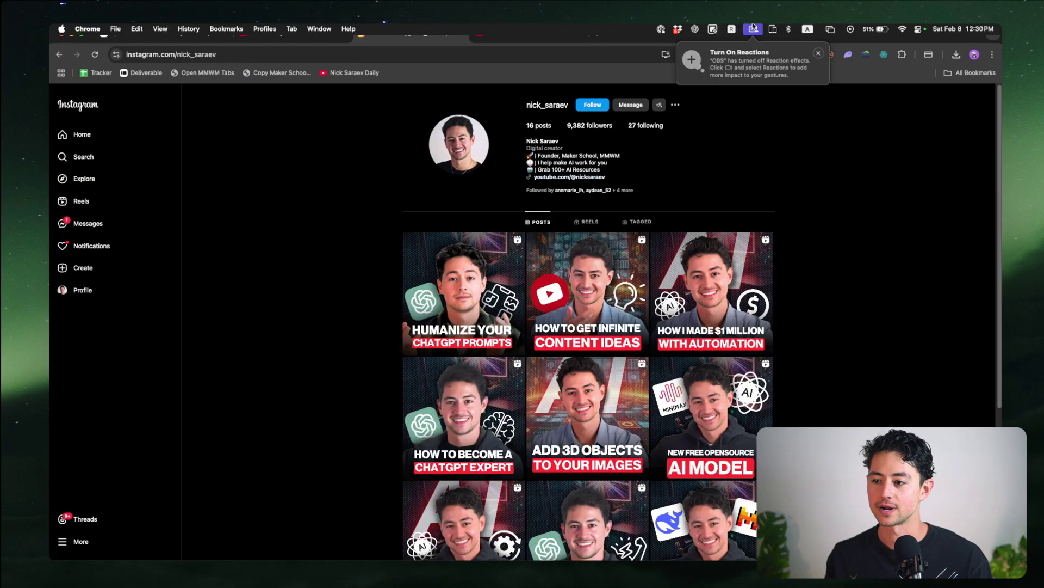
Open a blank spreadsheet via sheets.new and an Excalidraw whiteboard at excalidraw.com in new tabs.
{"action": "key", "text": "ctrl+Tab"}
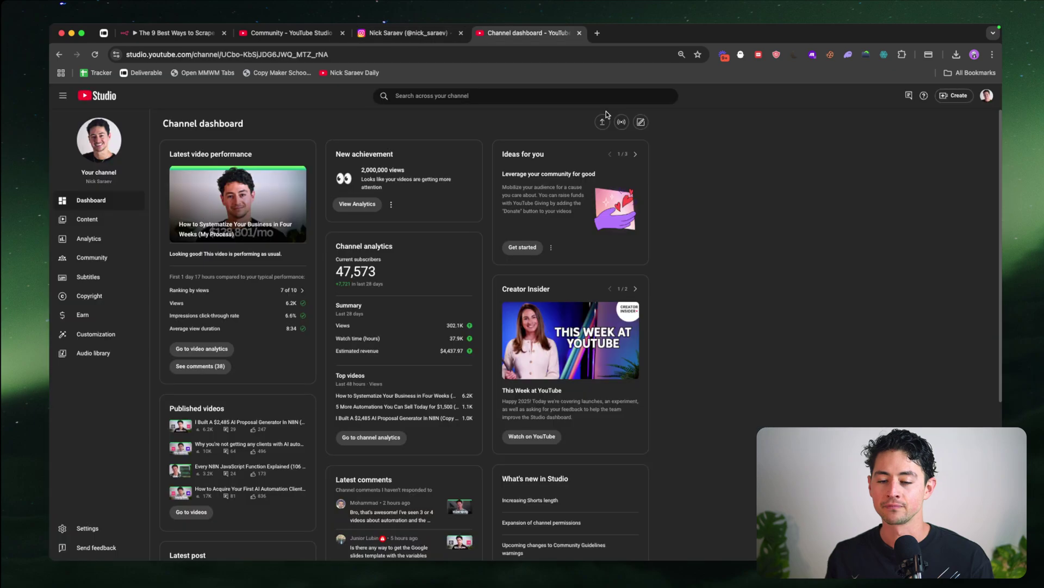
{"action": "key", "text": "super+t"}
{"action": "type", "text": "sheets.new"}
{"action": "key", "text": "Return"}
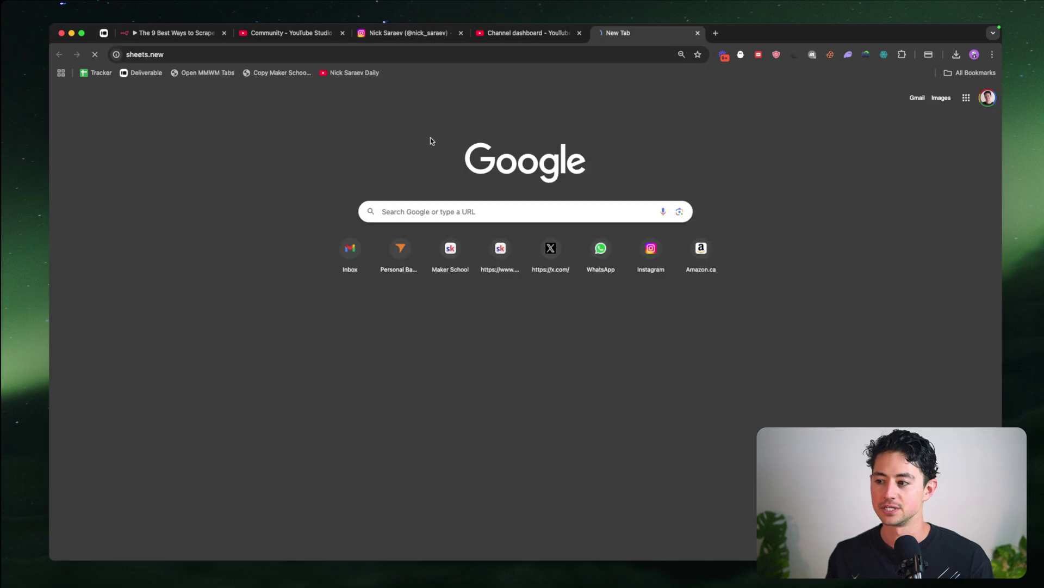
{"action": "key", "text": "super+t"}
{"action": "type", "text": "excalidraw.com"}
{"action": "key", "text": "Return"}
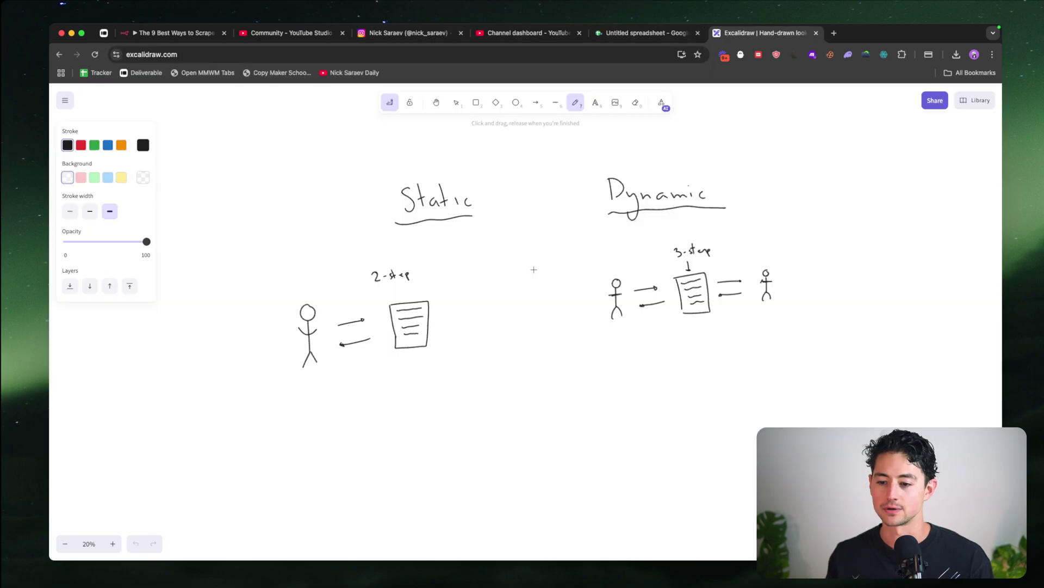
Pan around the Excalidraw canvas, then return to the new spreadsheet.
{"action": "scroll", "coordinate": [534, 270], "scroll_direction": "down", "scroll_amount": 5}
{"action": "scroll", "coordinate": [534, 269], "scroll_direction": "up", "scroll_amount": 8}
{"action": "scroll", "coordinate": [539, 229], "scroll_direction": "right", "scroll_amount": 4}
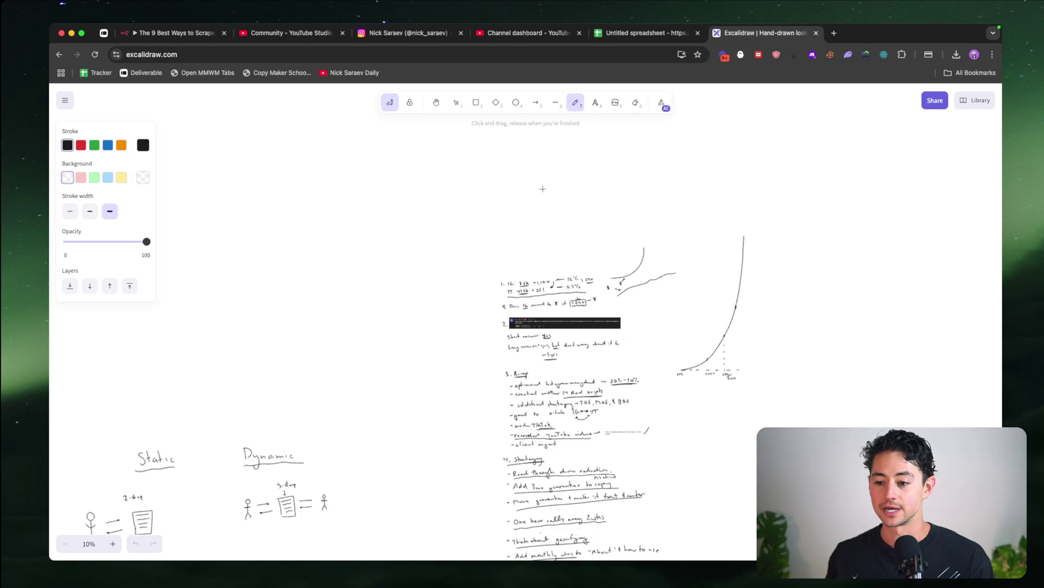
{"action": "scroll", "coordinate": [542, 189], "scroll_direction": "down", "scroll_amount": 4}
{"action": "scroll", "coordinate": [543, 189], "scroll_direction": "right", "scroll_amount": 2}
{"action": "scroll", "coordinate": [523, 188], "scroll_direction": "up", "scroll_amount": 5}
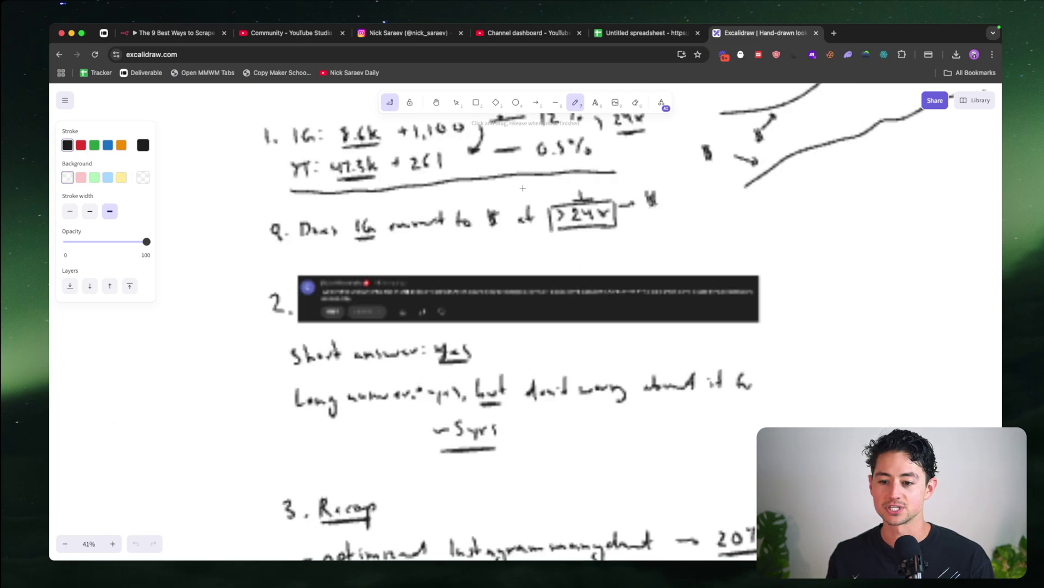
{"action": "key", "text": "ctrl+shift+Tab"}
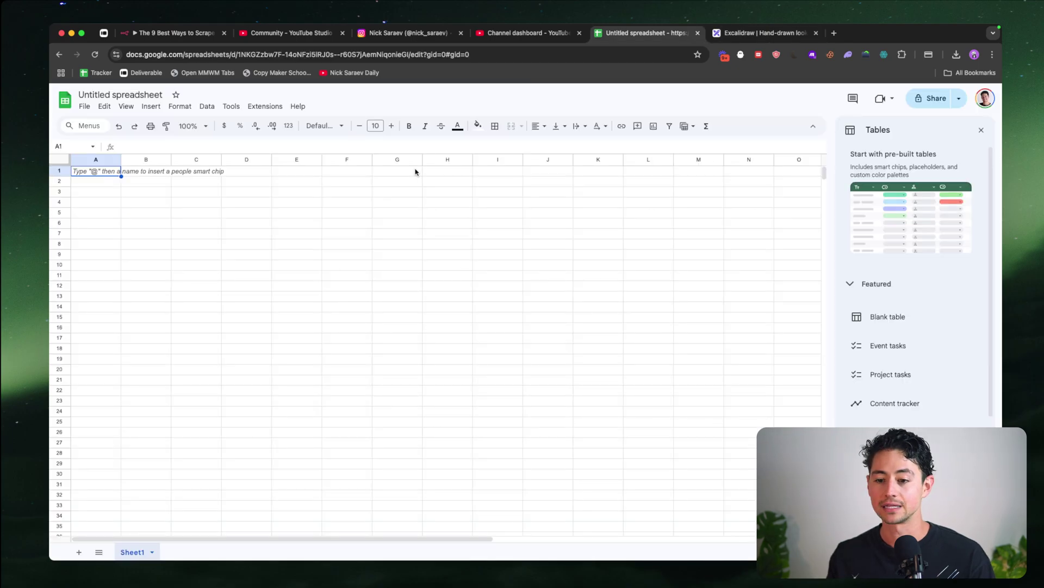
Rename the spreadsheet to 'Daily YouTube Statistics'.
{"action": "left_click", "coordinate": [118, 90]}
{"action": "type", "text": "Daily"}
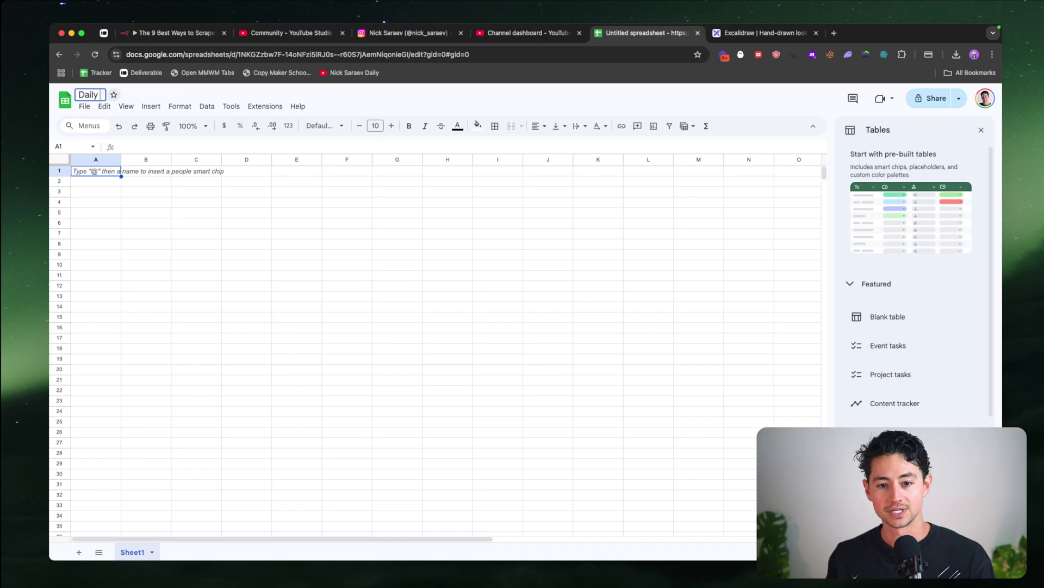
{"action": "type", "text": " YouTube Statistics"}
{"action": "key", "text": "Return"}
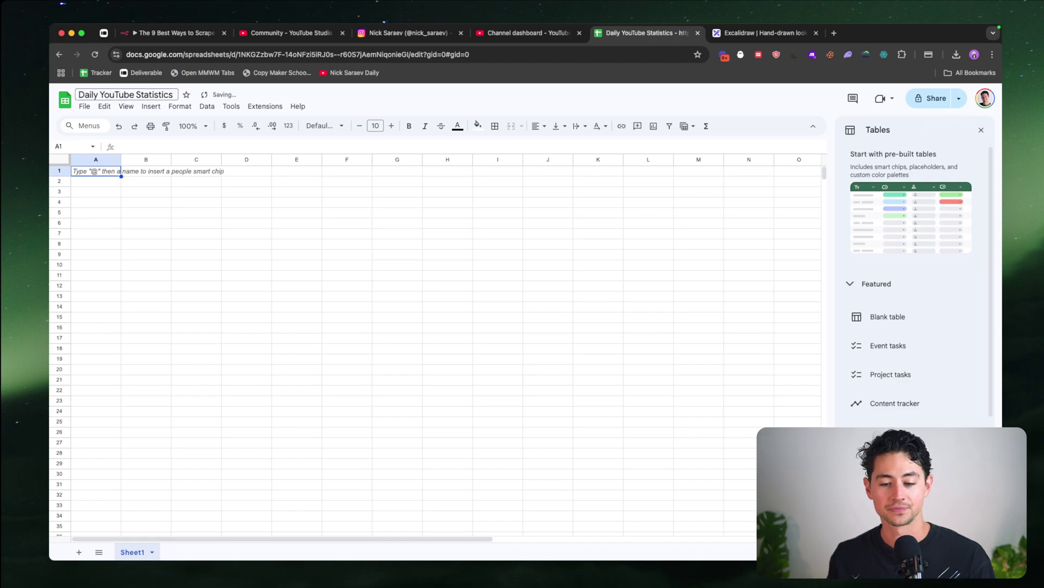
{"action": "left_click", "coordinate": [96, 181]}
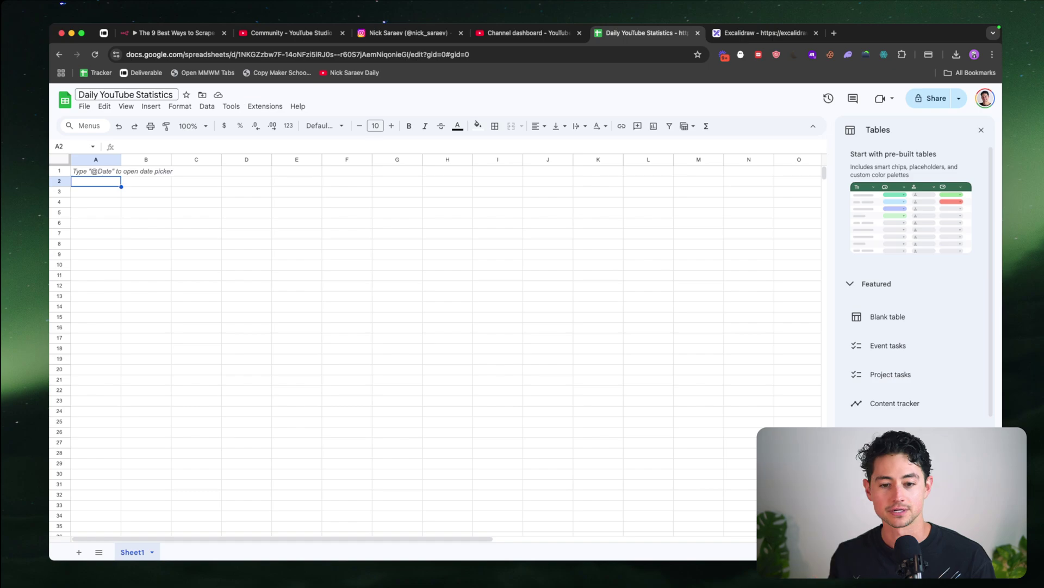
Enter the headers 'Main YouTube' in A1 and 'Instagram' in B1.
{"action": "left_click", "coordinate": [96, 171]}
{"action": "type", "text": "M"}
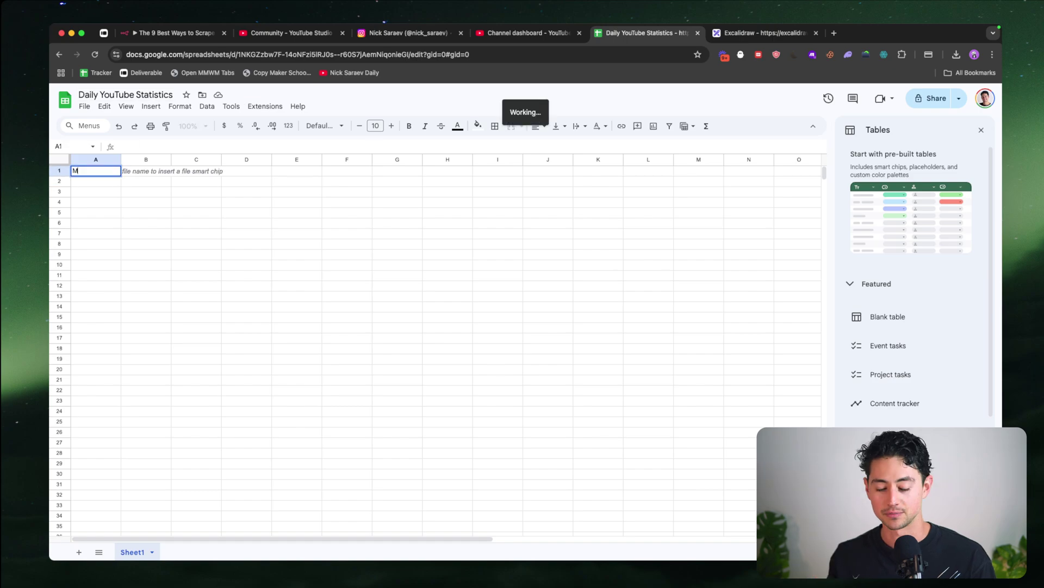
{"action": "type", "text": "ain YouTube"}
{"action": "left_click", "coordinate": [145, 181]}
{"action": "left_click", "coordinate": [146, 170]}
{"action": "type", "text": "Insta"}
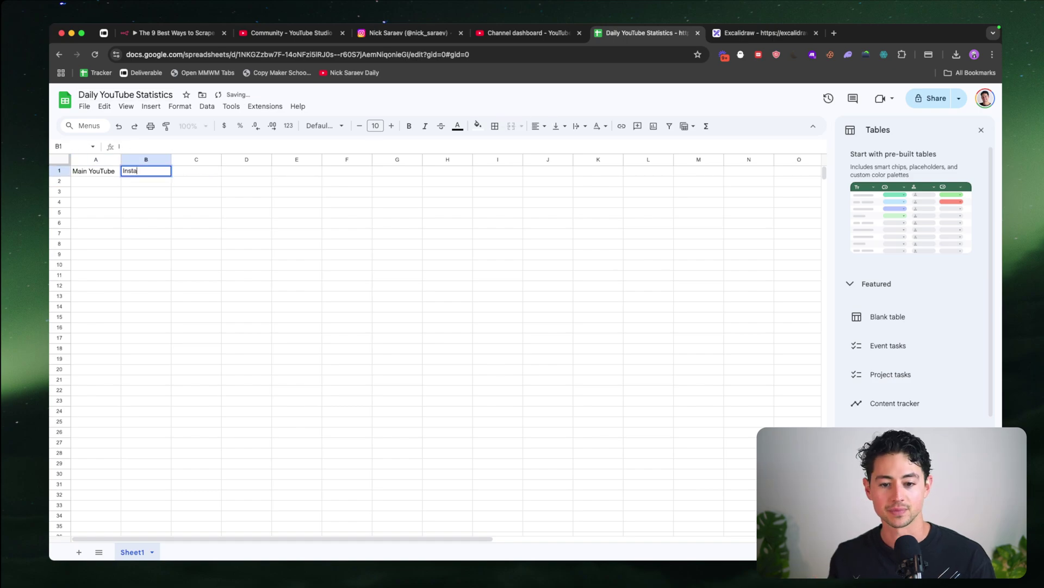
{"action": "type", "text": "gram"}
Enter 'Daily Updates Channel' in C1, correcting its misspellings.
{"action": "left_click", "coordinate": [196, 171]}
{"action": "type", "text": "Daily Updates C"}
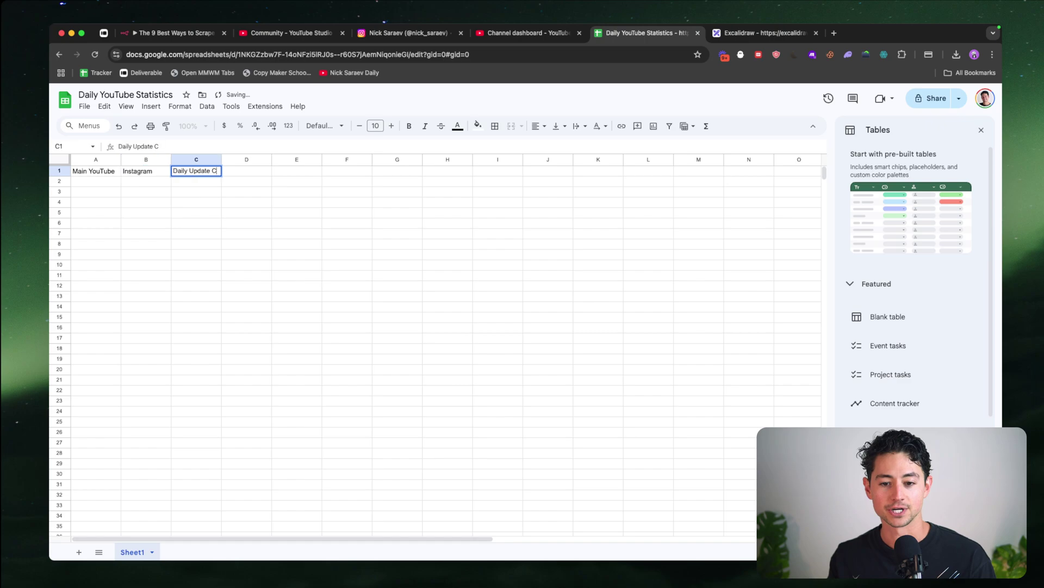
{"action": "type", "text": "hanenl"}
{"action": "key", "text": "alt+Left"}
{"action": "key", "text": "Left"}
{"action": "type", "text": "s"}
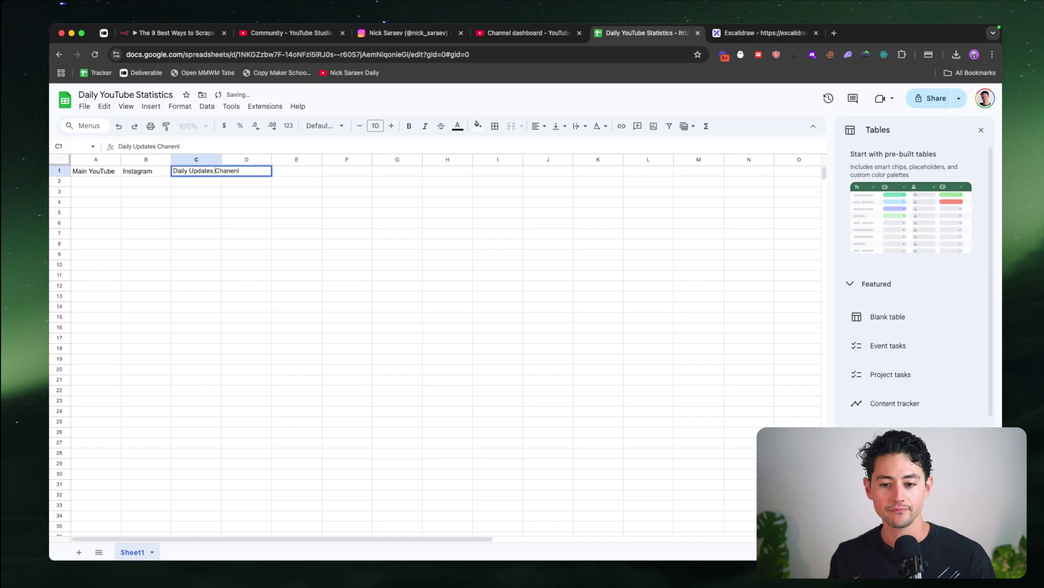
{"action": "key", "text": "alt+Right"}
{"action": "key", "text": "BackSpace"}
{"action": "key", "text": "BackSpace"}
{"action": "key", "text": "BackSpace"}
{"action": "type", "text": "n"}
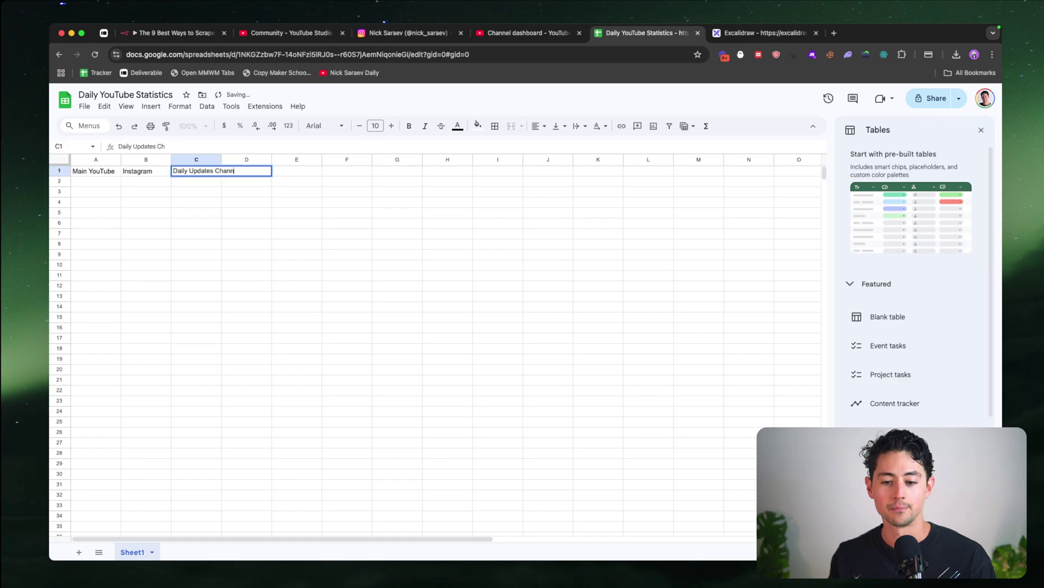
{"action": "type", "text": "el"}
Bold the A1:C1 headers and autofit the columns to their text.
{"action": "key", "text": "ctrl+b"}
{"action": "left_click_drag", "start_coordinate": [219, 171], "coordinate": [65, 171]}
{"action": "key", "text": "ctrl+b"}
{"action": "left_click", "coordinate": [190, 186]}
{"action": "key", "text": "ctrl+a"}
{"action": "double_click", "coordinate": [170, 159]}
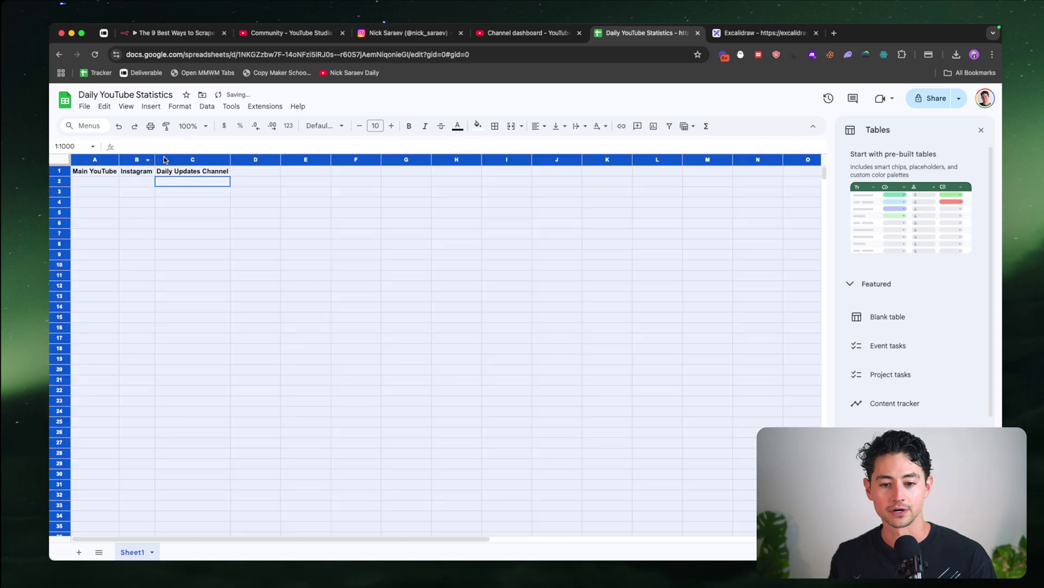
{"action": "left_click", "coordinate": [242, 173]}
Insert an empty column before the Instagram column.
{"action": "left_click", "coordinate": [141, 174]}
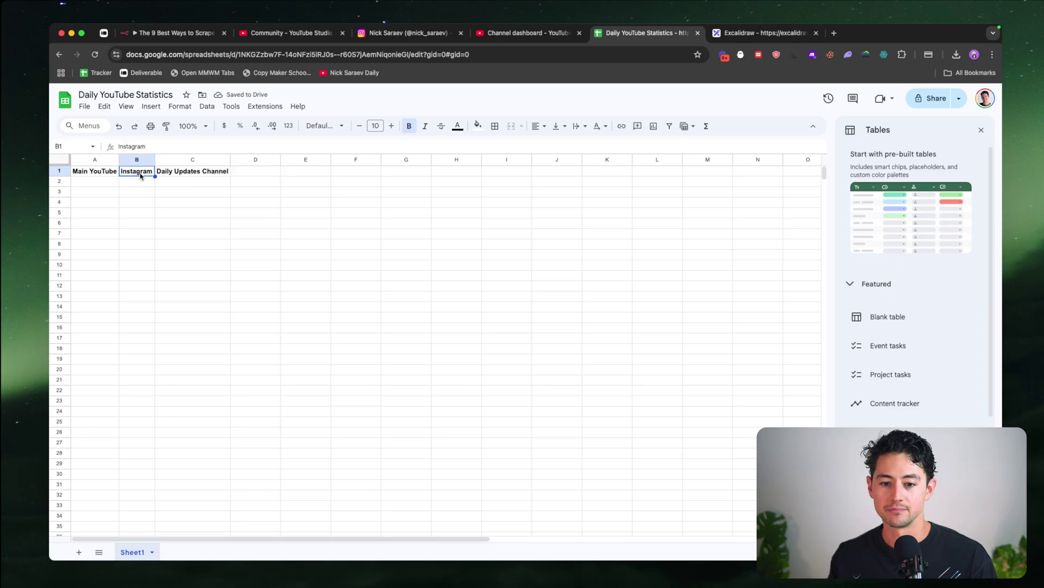
{"action": "key", "text": "ctrl+z"}
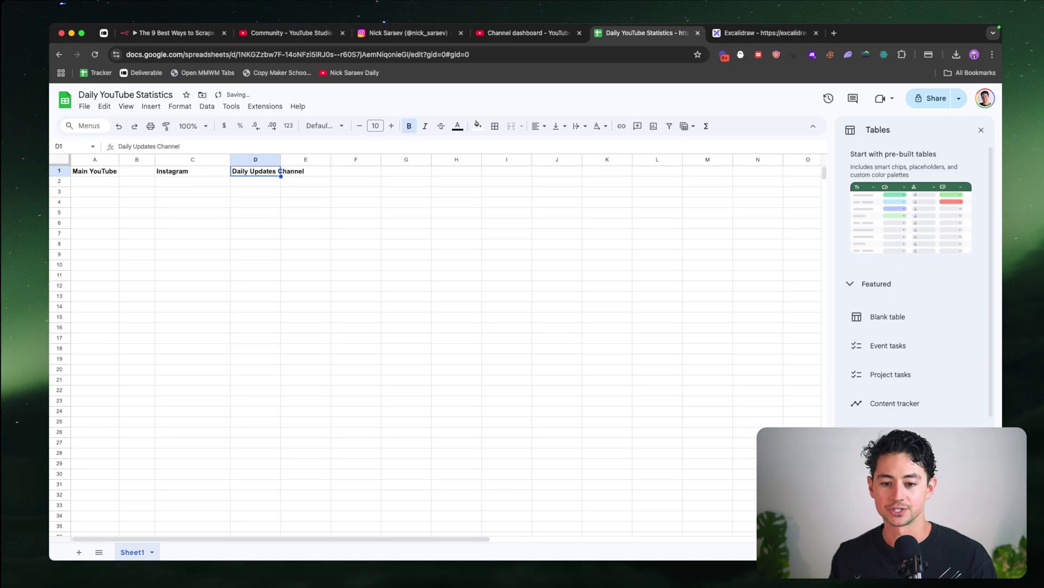
{"action": "key", "text": "ctrl+shift+Tab"}
Open the 28-day channel analytics overview and move its tab ahead of the Instagram tab.
{"action": "left_click", "coordinate": [376, 203]}
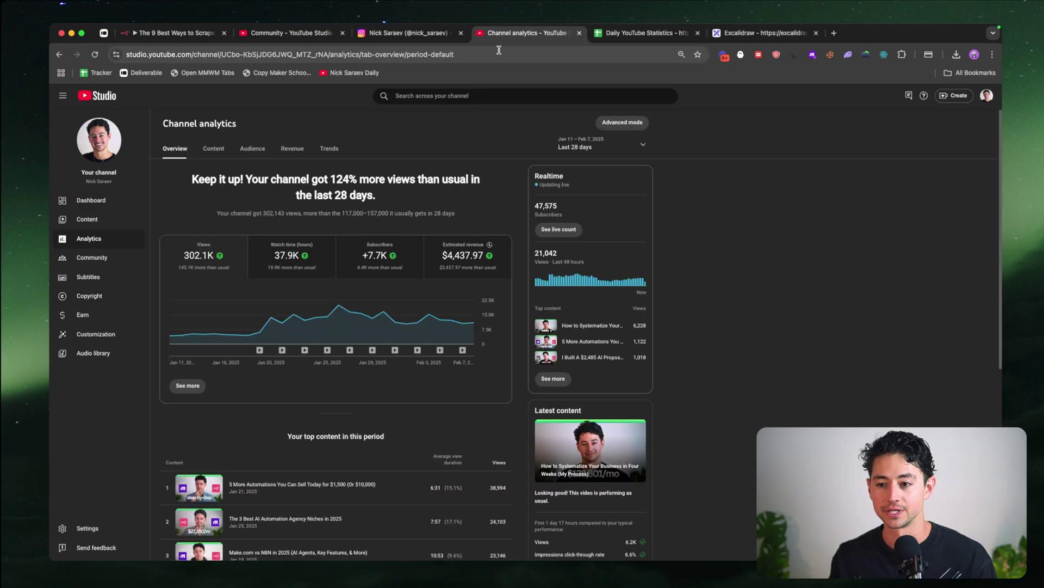
{"action": "left_click_drag", "start_coordinate": [499, 33], "coordinate": [381, 33]}
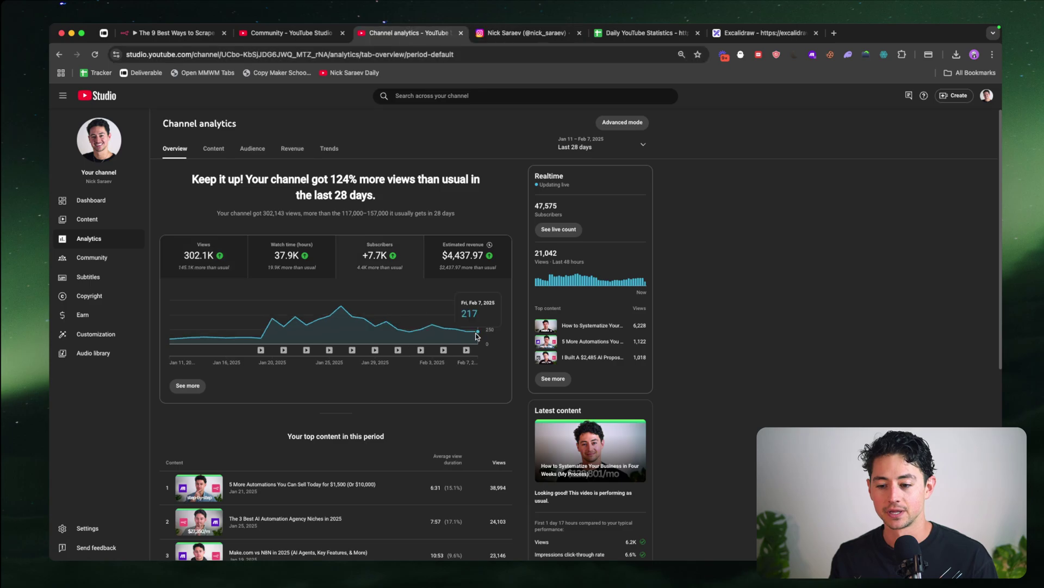
{"action": "key", "text": "ctrl+Tab"}
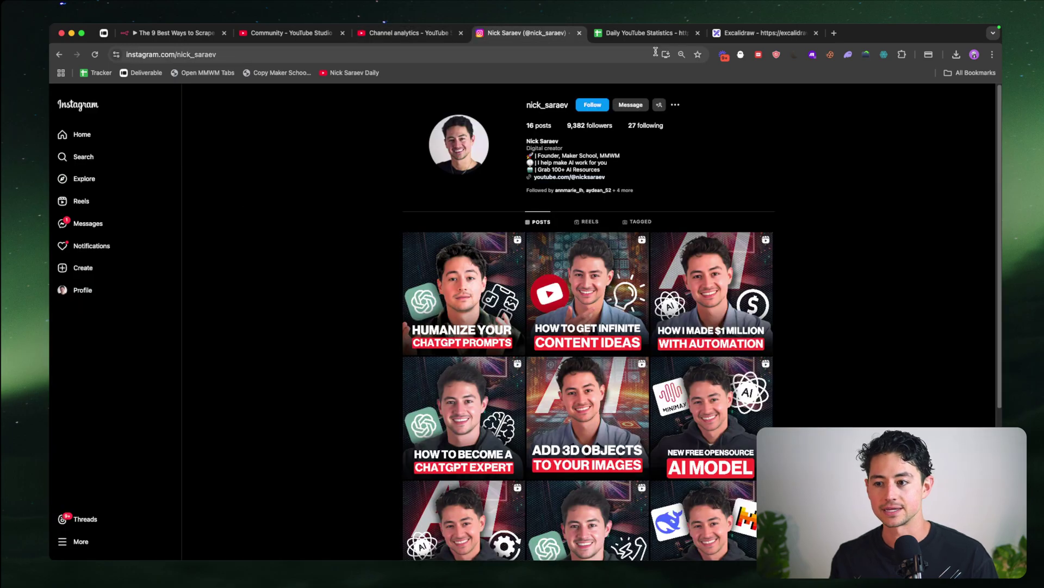
Cut the header labels and paste them one column to the right.
{"action": "key", "text": "ctrl+Tab"}
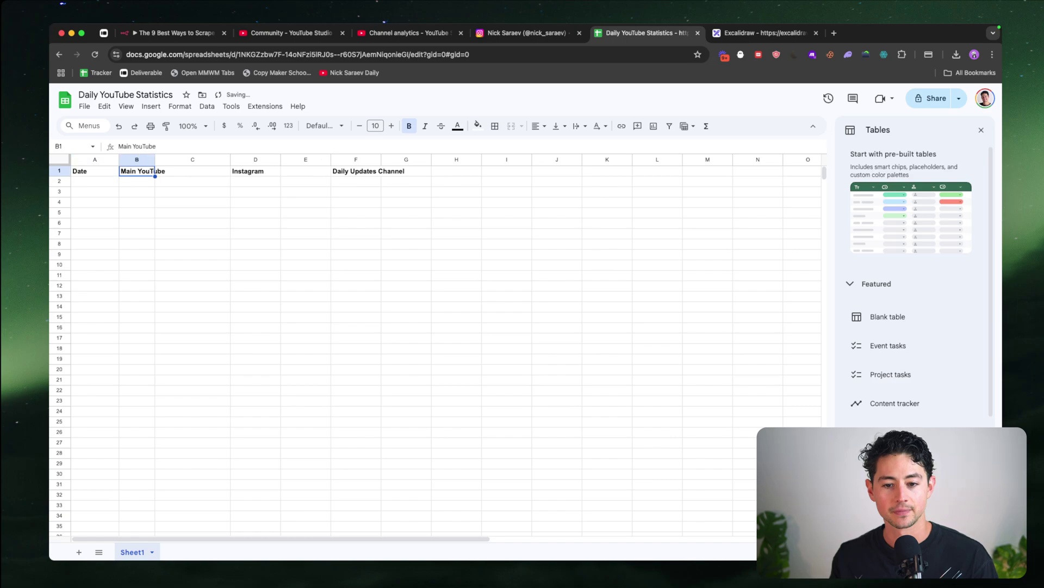
{"action": "key", "text": "shift+Right"}
{"action": "key", "text": "shift+Right"}
{"action": "key", "text": "shift+Right"}
{"action": "key", "text": "shift+Right"}
{"action": "key", "text": "ctrl+x"}
{"action": "key", "text": "Right"}
{"action": "key", "text": "ctrl+v"}
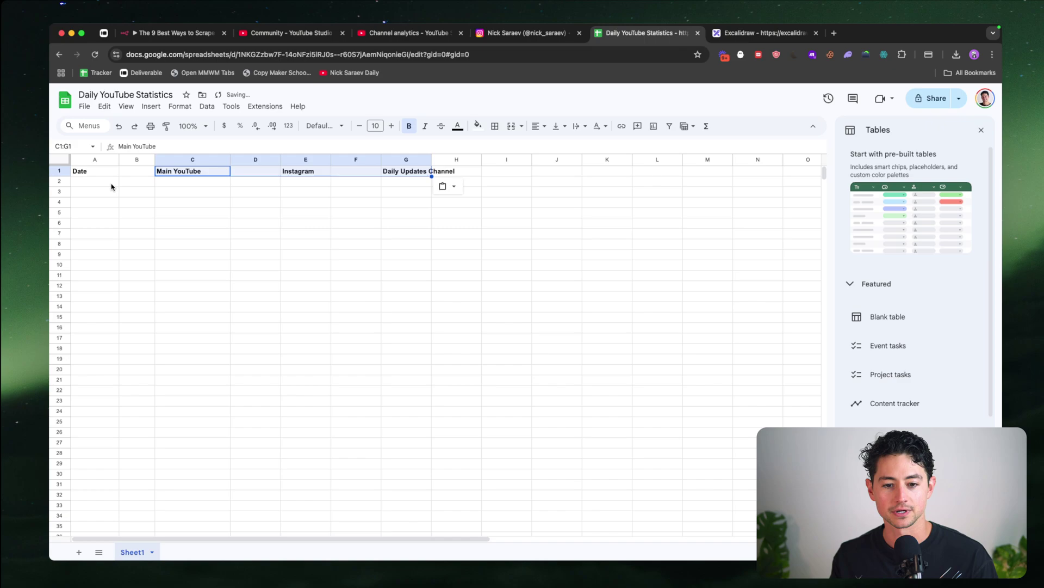
Enter the date Feb 8 2025 in cell A2.
{"action": "left_click", "coordinate": [112, 185]}
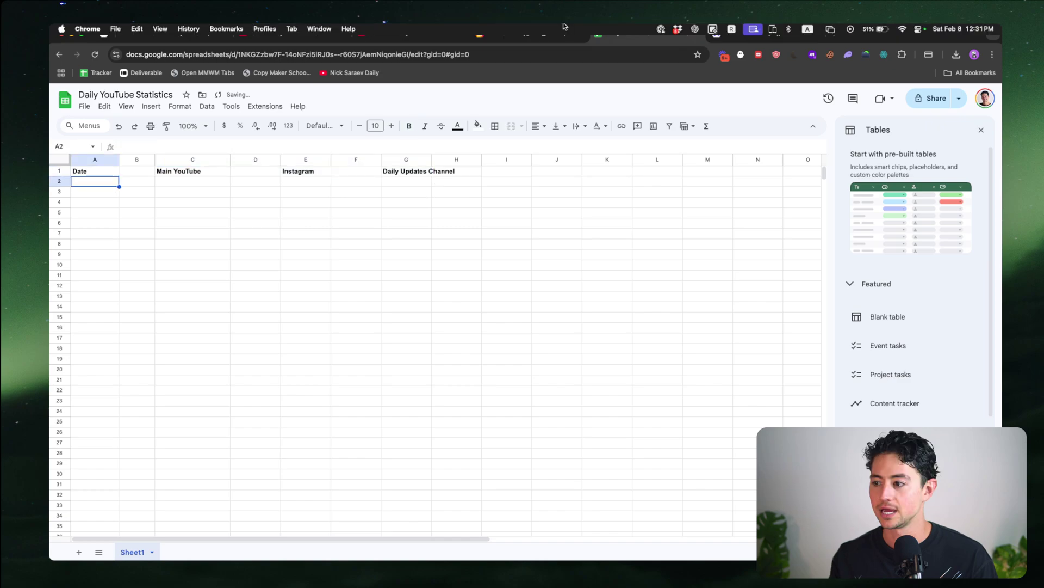
{"action": "type", "text": "Feb 8th 2025"}
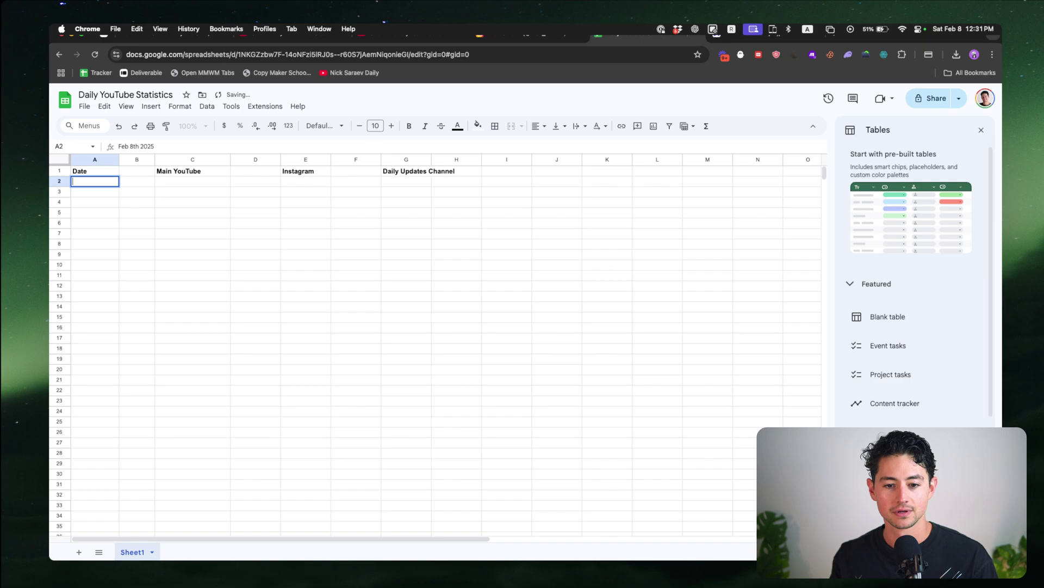
{"action": "key", "text": "ctrl+Return"}
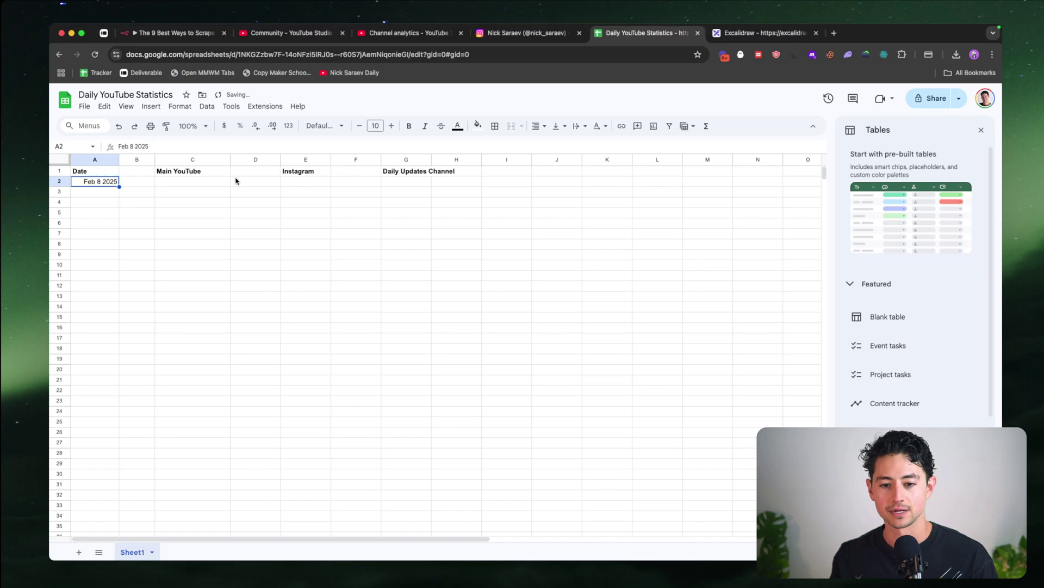
{"action": "type", "text": "2025"}
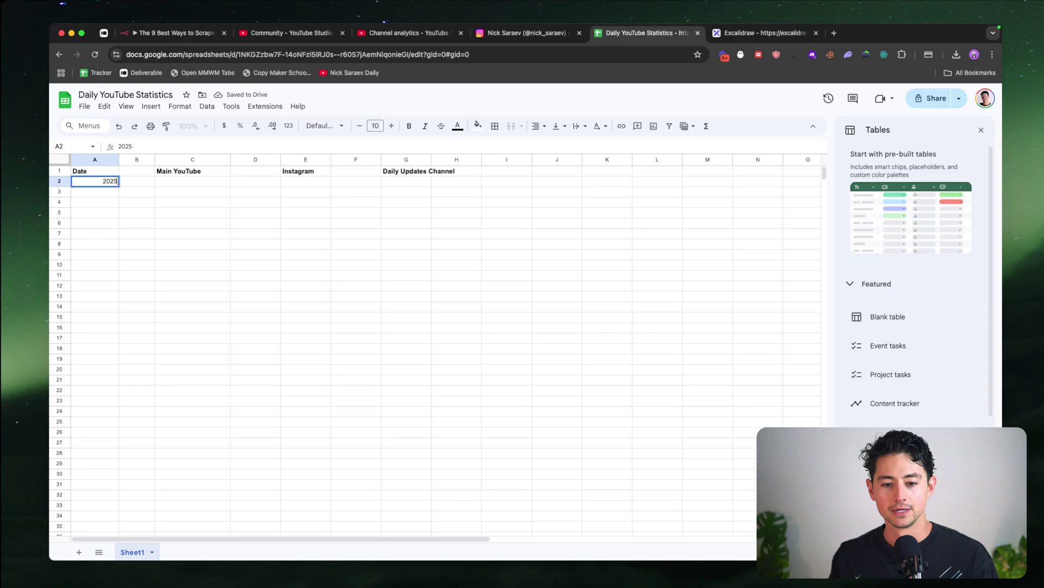
{"action": "key", "text": "Escape"}
Enter 47575 from analytics as the YouTube count in C2, then copy the A2 date.
{"action": "left_click", "coordinate": [193, 181]}
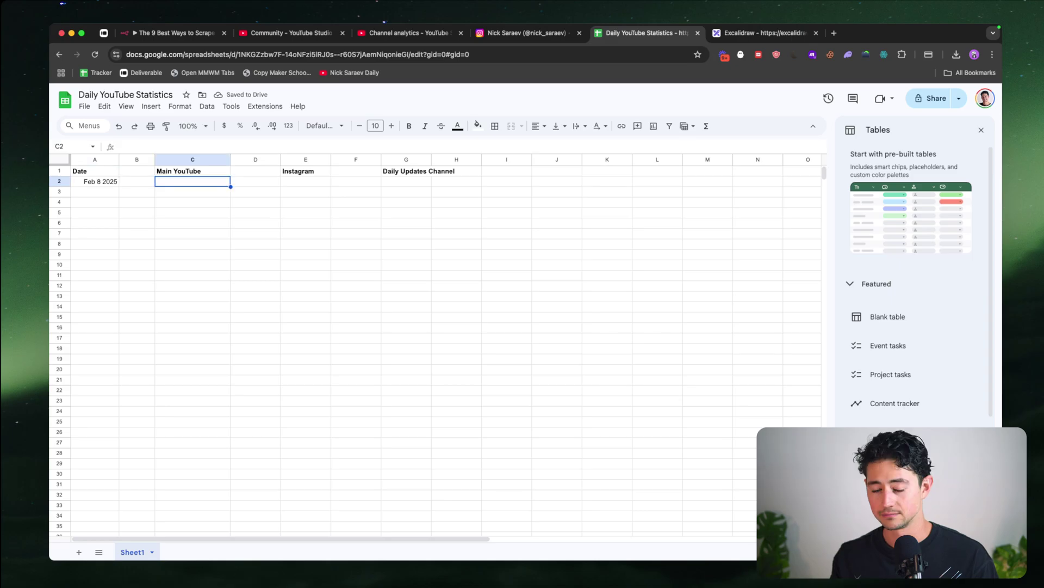
{"action": "key", "text": "super+4"}
{"action": "key", "text": "super+6"}
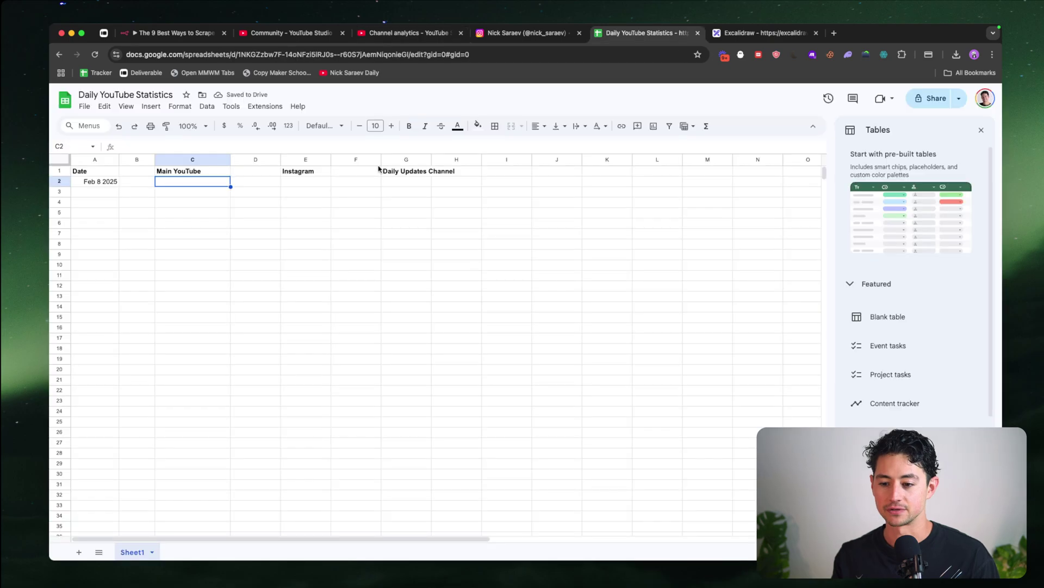
{"action": "type", "text": "47575"}
{"action": "key", "text": "Return"}
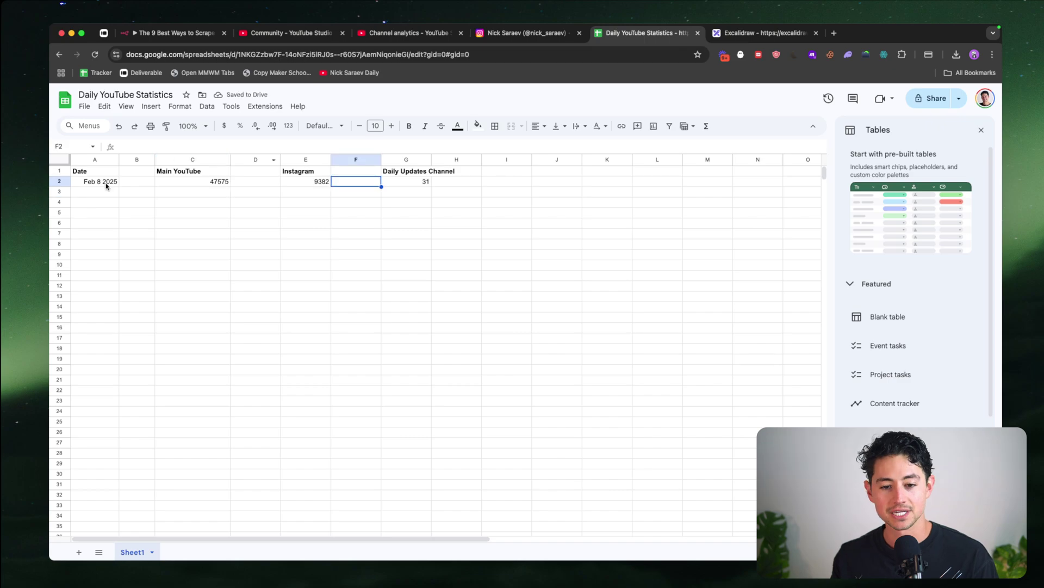
{"action": "left_click", "coordinate": [107, 186]}
{"action": "key", "text": "ctrl+c"}
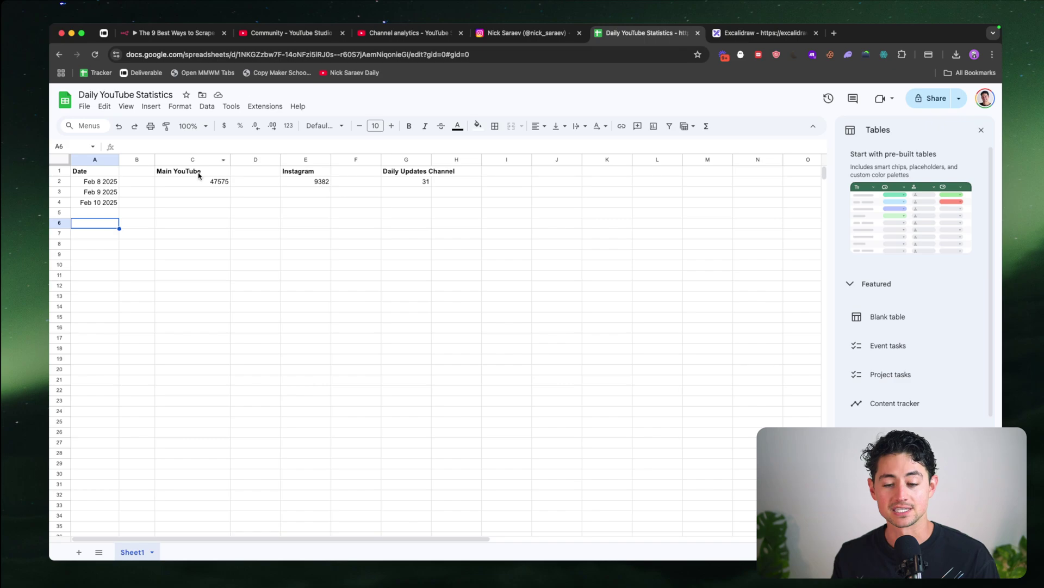
Build the daily-change formula =C3-C2 in D3.
{"action": "left_click", "coordinate": [255, 192]}
{"action": "type", "text": "=sub"}
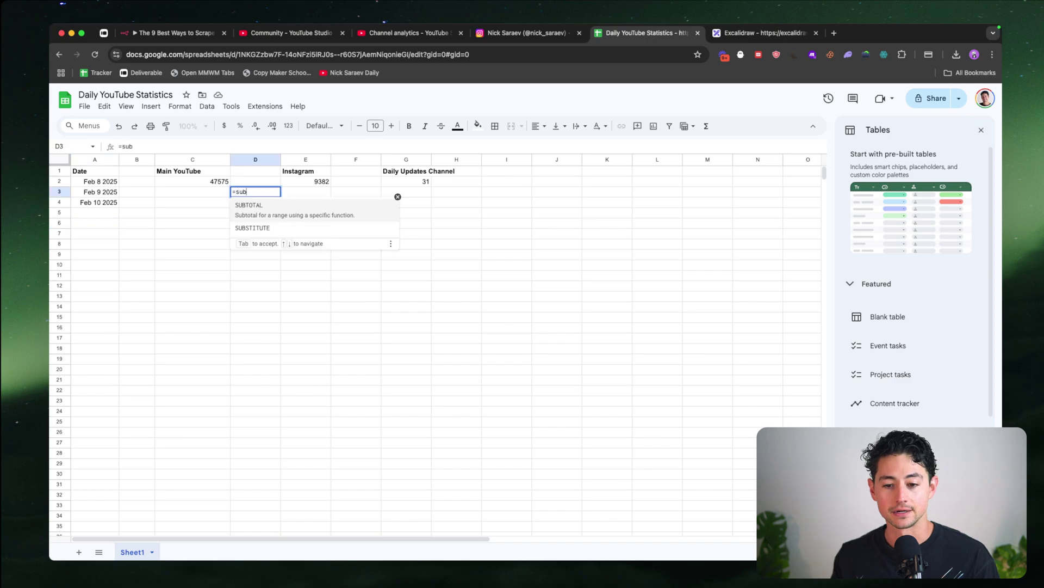
{"action": "key", "text": "BackSpace"}
{"action": "key", "text": "BackSpace"}
{"action": "key", "text": "BackSpace"}
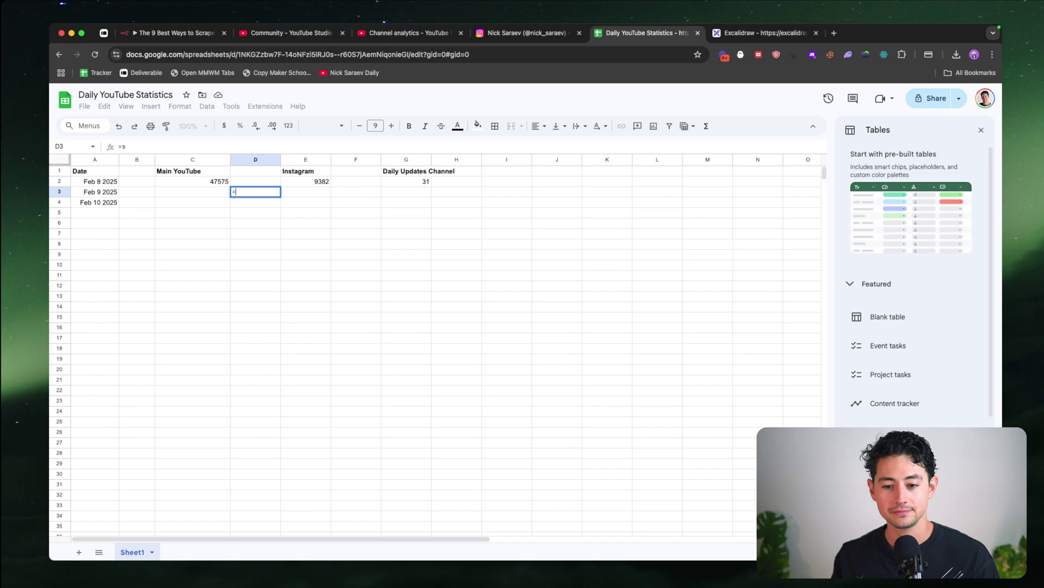
{"action": "type", "text": "c2"}
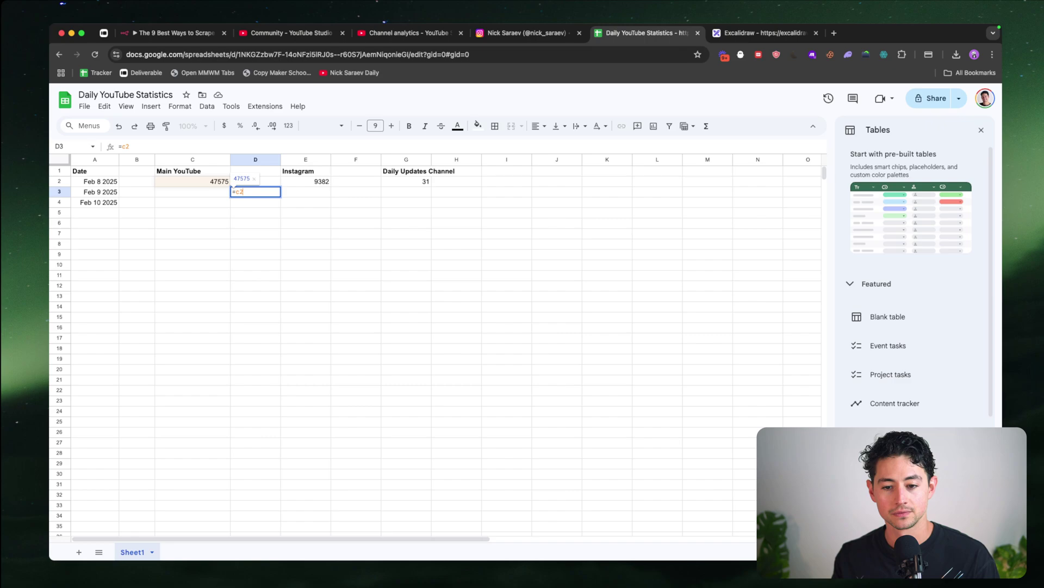
{"action": "key", "text": "Return"}
Enter the Feb 9 counts 47875 and 34, checking the D3 difference formula.
{"action": "left_click", "coordinate": [218, 191]}
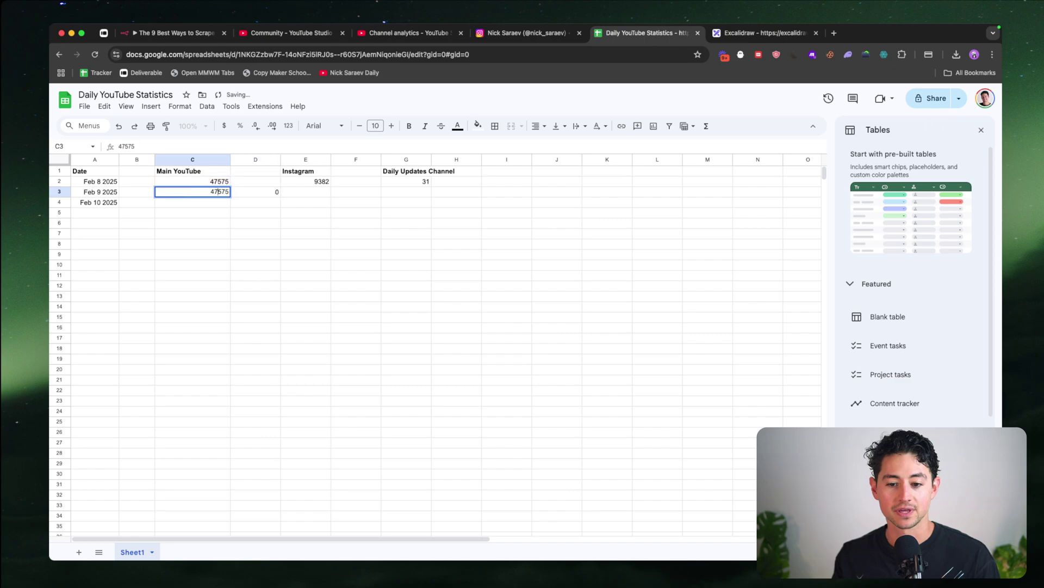
{"action": "type", "text": "47875"}
{"action": "left_click", "coordinate": [276, 188]}
{"action": "double_click", "coordinate": [276, 190]}
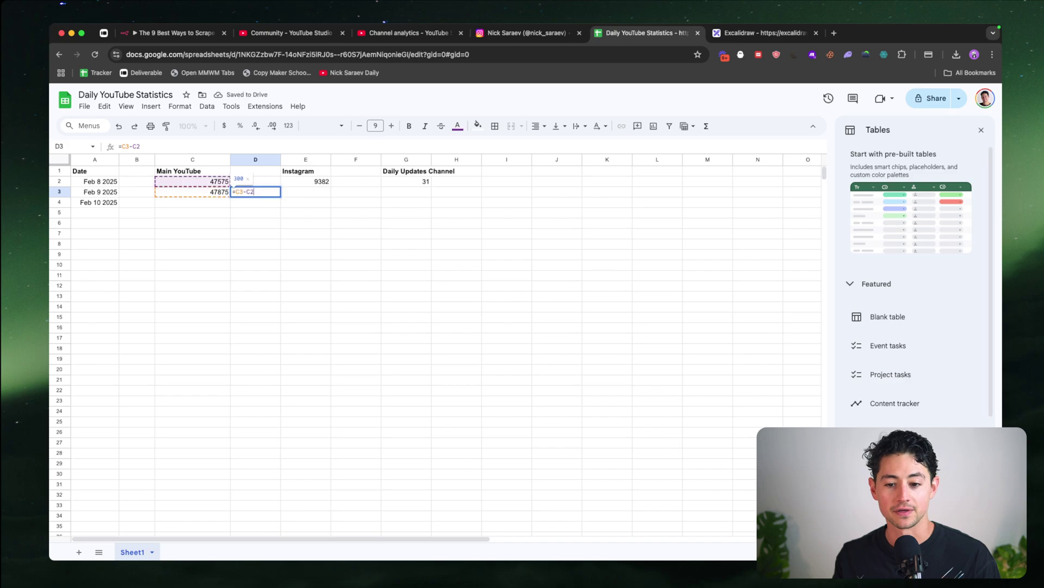
{"action": "key", "text": "Escape"}
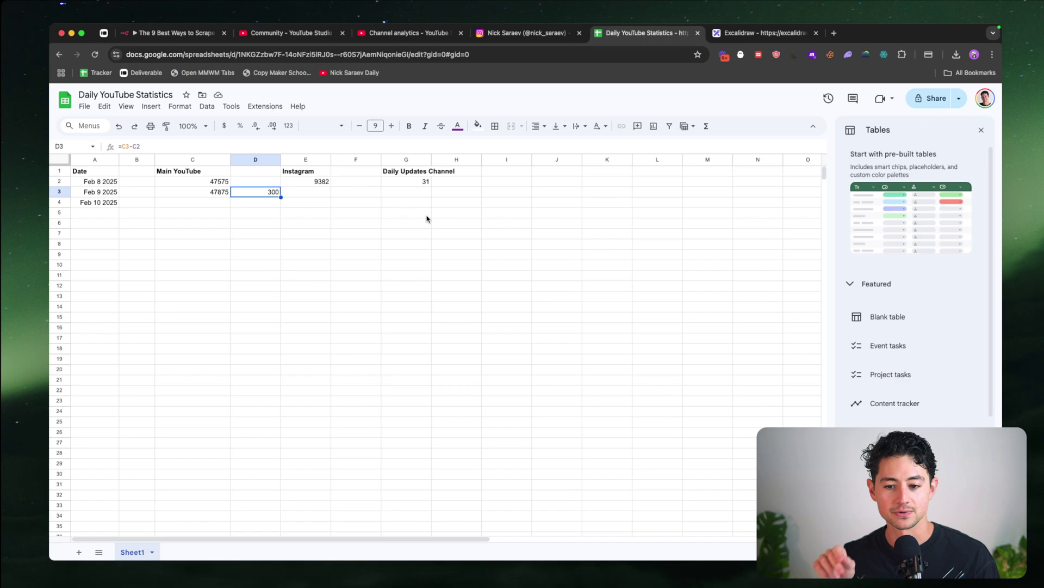
{"action": "type", "text": "34"}
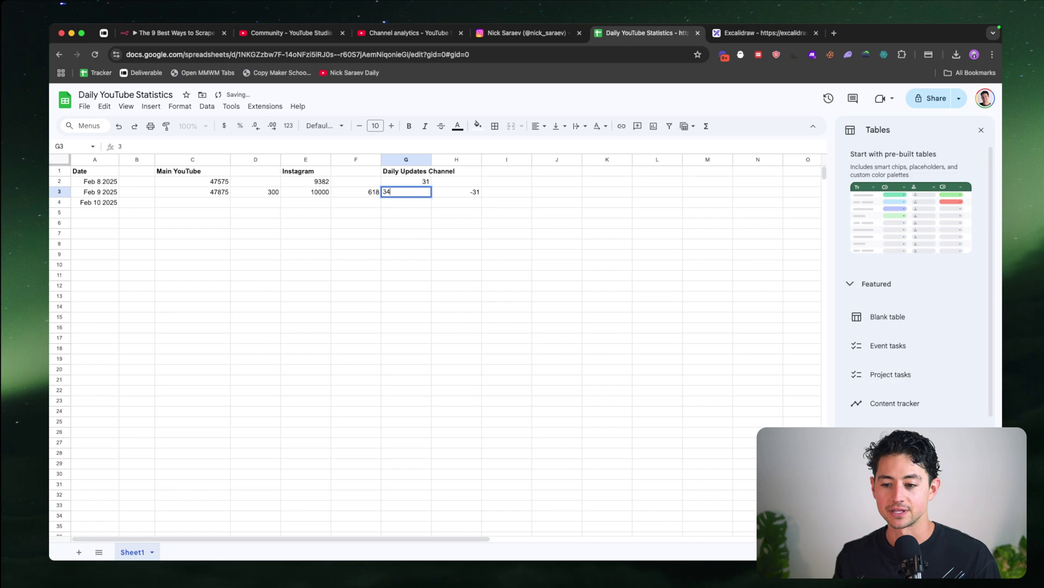
{"action": "left_click", "coordinate": [272, 253]}
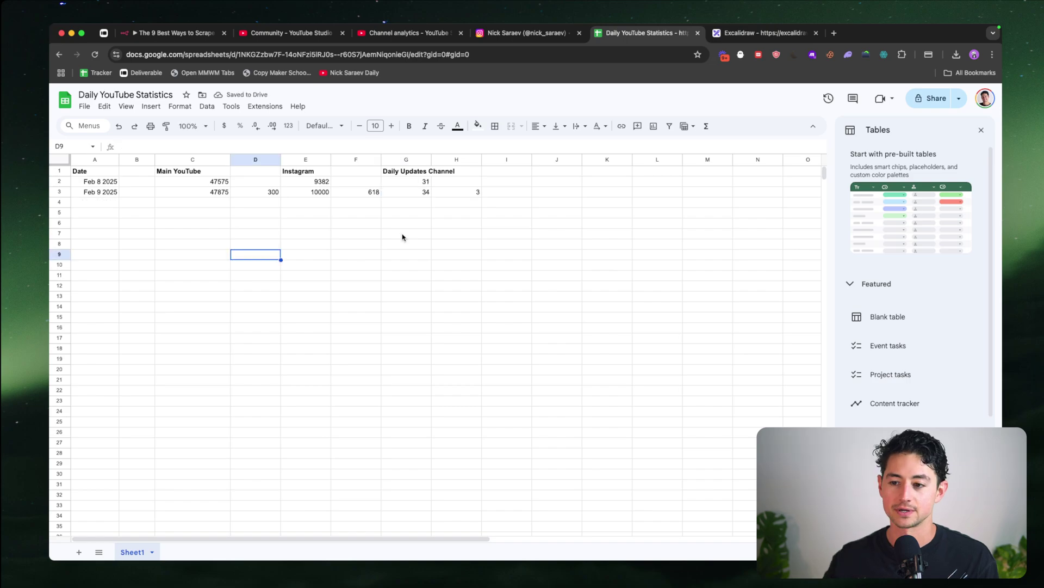
{"action": "key", "text": "ctrl+Tab"}
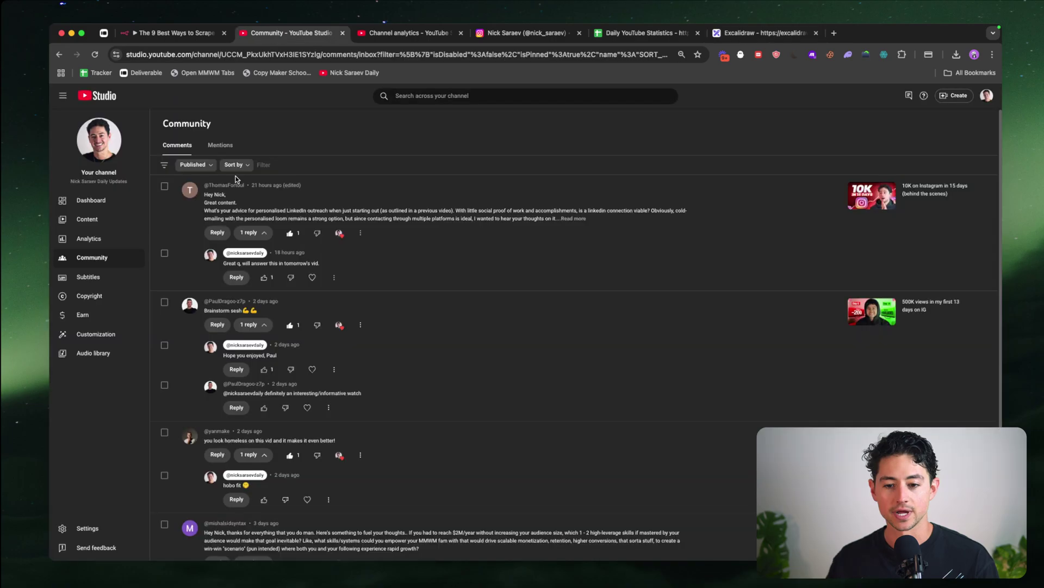
Scroll the Excalidraw canvas holding the '1. Q/A' heading.
{"action": "scroll", "coordinate": [235, 179], "scroll_direction": "up", "scroll_amount": 5}
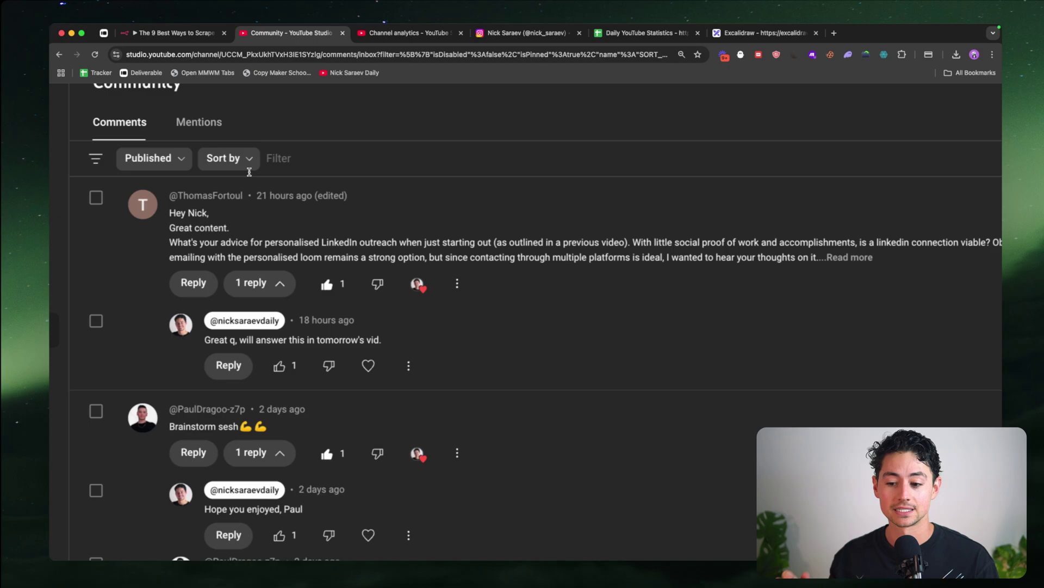
Expand the LinkedIn outreach comment and move the Excalidraw tab beside Community.
{"action": "left_click", "coordinate": [667, 220]}
{"action": "scroll", "coordinate": [667, 220], "scroll_direction": "right", "scroll_amount": 2}
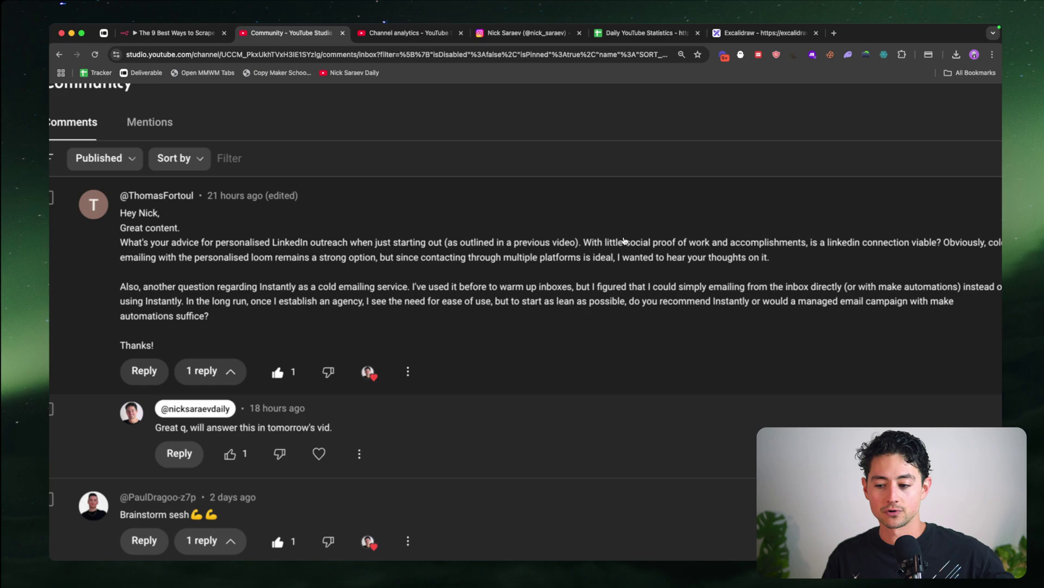
{"action": "scroll", "coordinate": [539, 313], "scroll_direction": "right", "scroll_amount": 1}
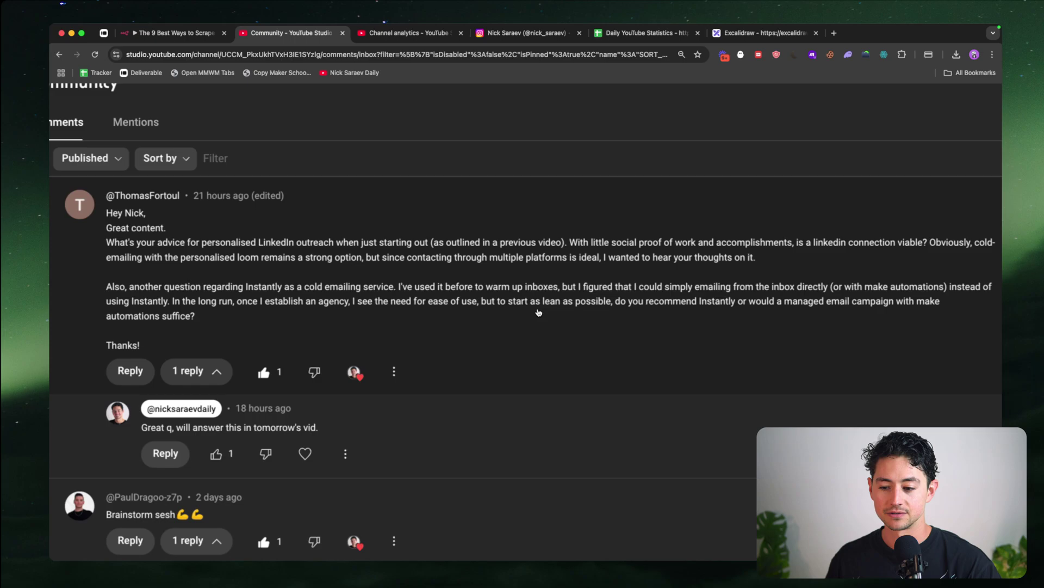
{"action": "scroll", "coordinate": [334, 281], "scroll_direction": "down", "scroll_amount": 5}
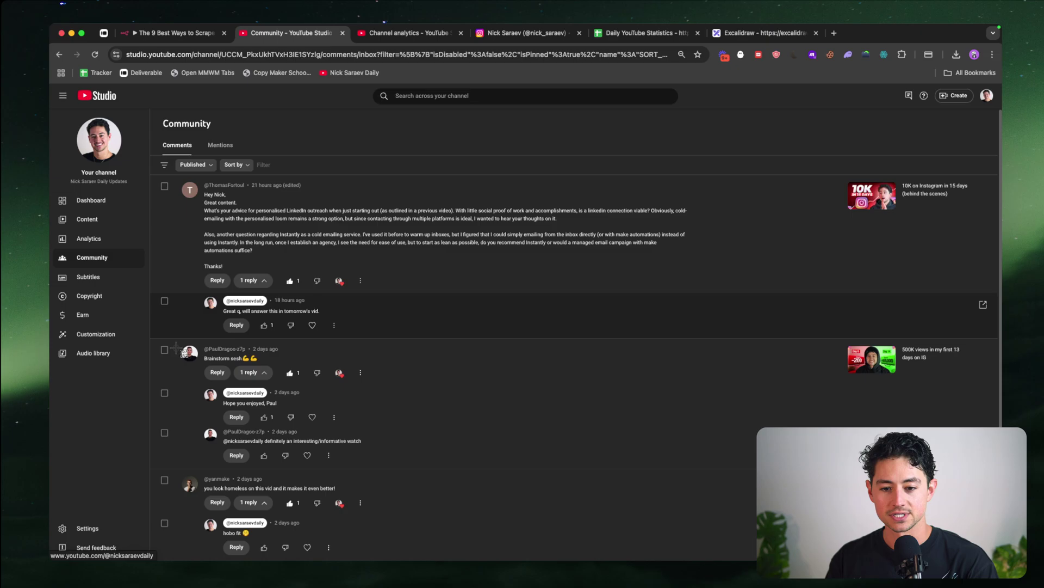
{"action": "left_click_drag", "start_coordinate": [762, 32], "coordinate": [417, 37]}
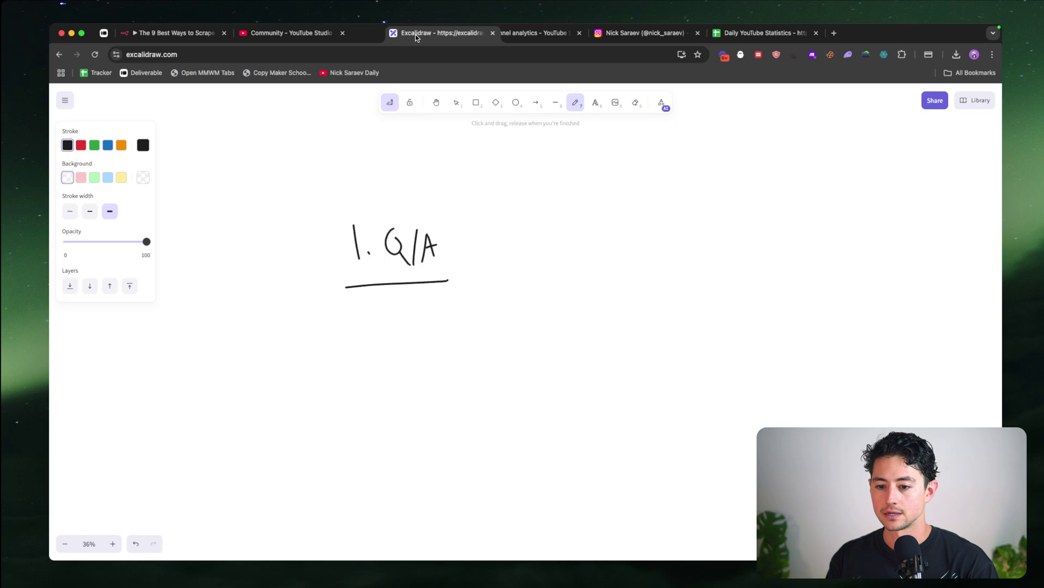
Paste and enlarge the comment screenshot, then handwrite 'a) Yes, LI is viable' beneath it.
{"action": "key", "text": "ctrl+v"}
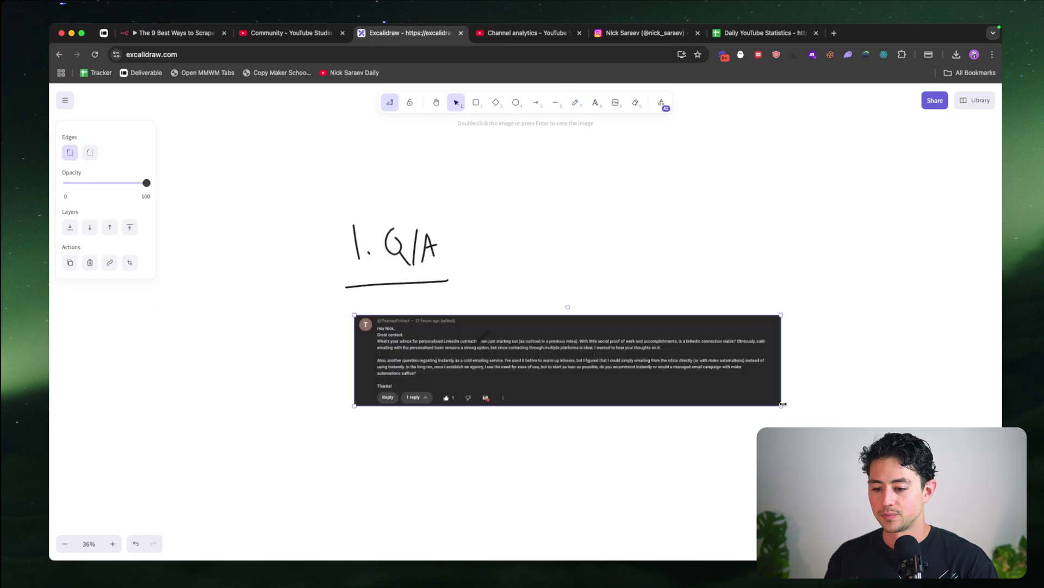
{"action": "left_click_drag", "start_coordinate": [783, 404], "coordinate": [874, 423]}
{"action": "scroll", "coordinate": [350, 344], "scroll_direction": "down", "scroll_amount": 3}
{"action": "key", "text": "p"}
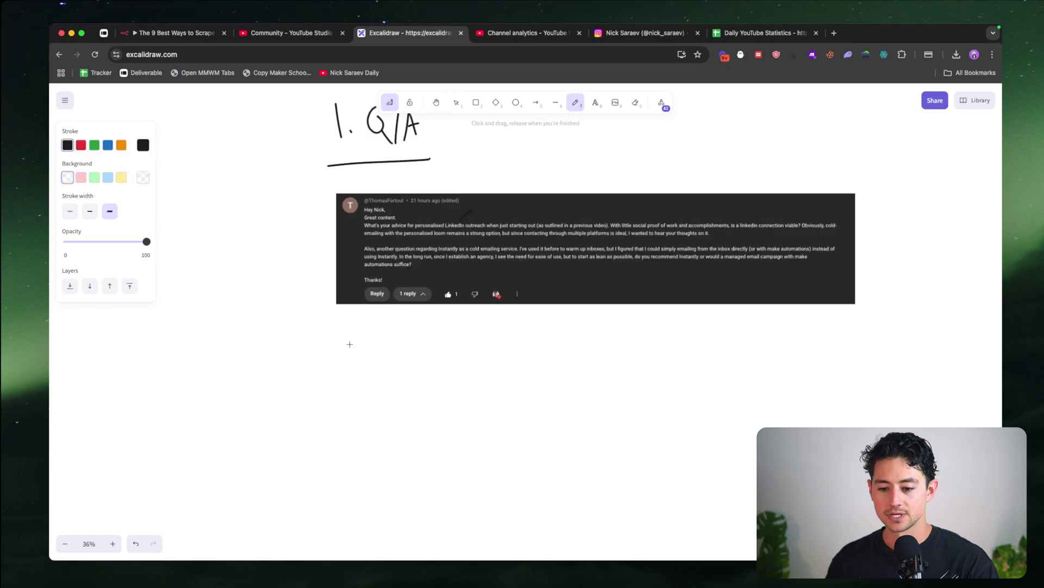
{"action": "left_click_drag", "start_coordinate": [349, 344], "coordinate": [426, 350]}
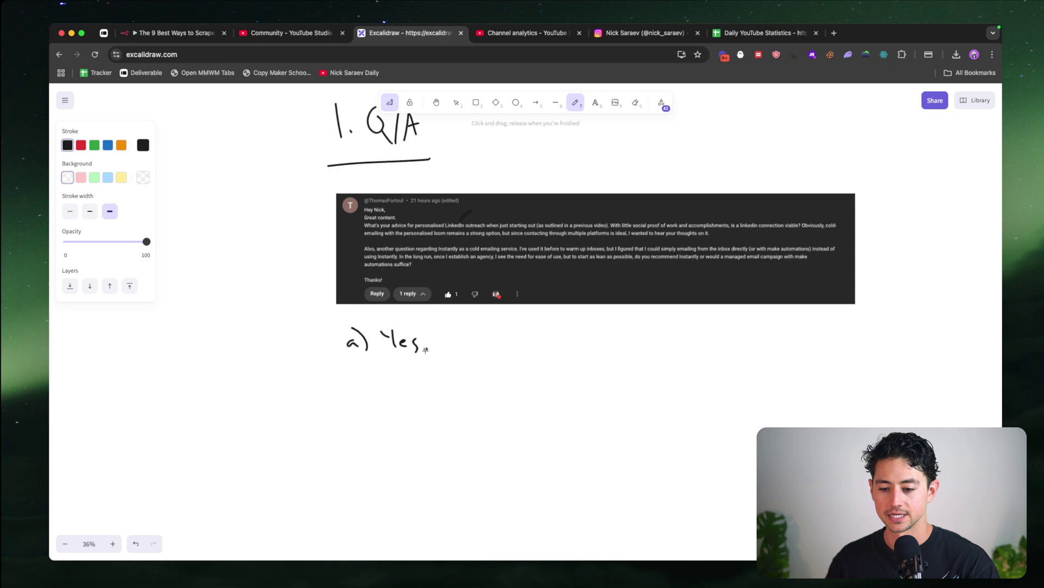
{"action": "left_click_drag", "start_coordinate": [426, 350], "coordinate": [538, 347]}
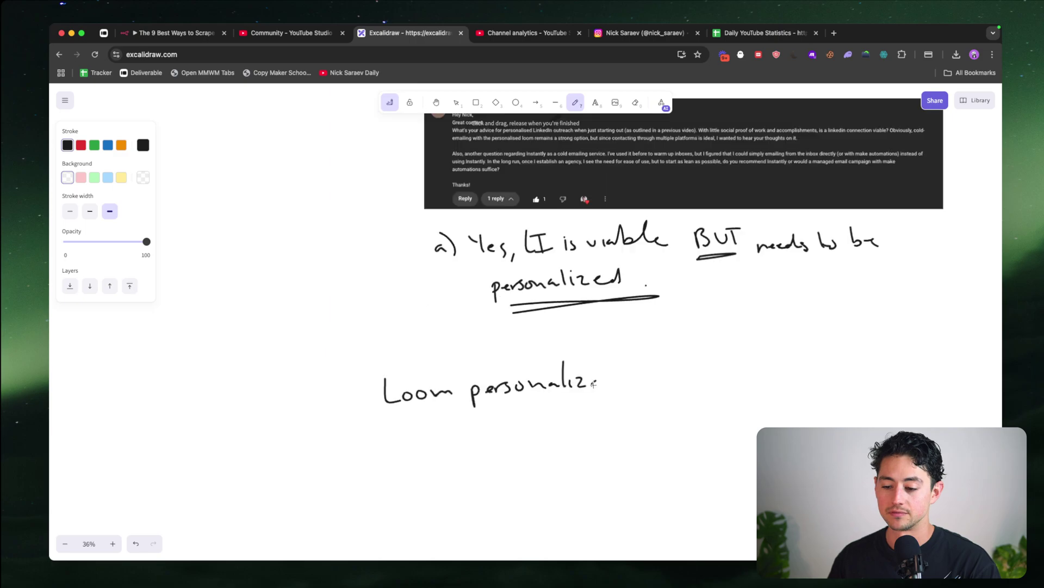
Finish 'Loom personalization.' and handwrite 'bandwidth x value = ↑%' below it.
{"action": "left_click_drag", "start_coordinate": [594, 384], "coordinate": [665, 381]}
{"action": "left_click", "coordinate": [680, 376]}
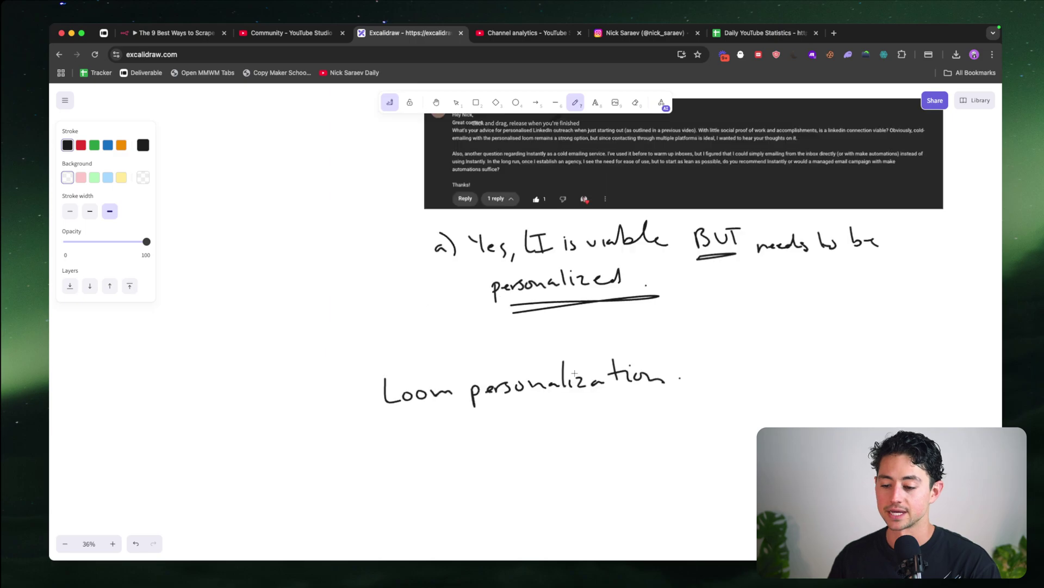
{"action": "scroll", "coordinate": [574, 373], "scroll_direction": "down", "scroll_amount": 2}
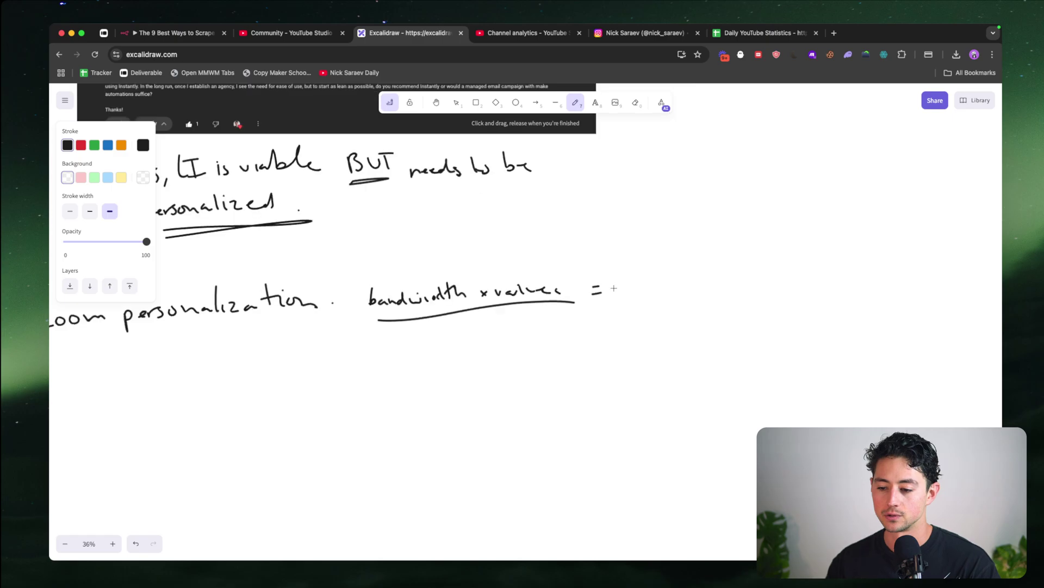
{"action": "left_click", "coordinate": [625, 278]}
{"action": "left_click_drag", "start_coordinate": [636, 276], "coordinate": [633, 289]}
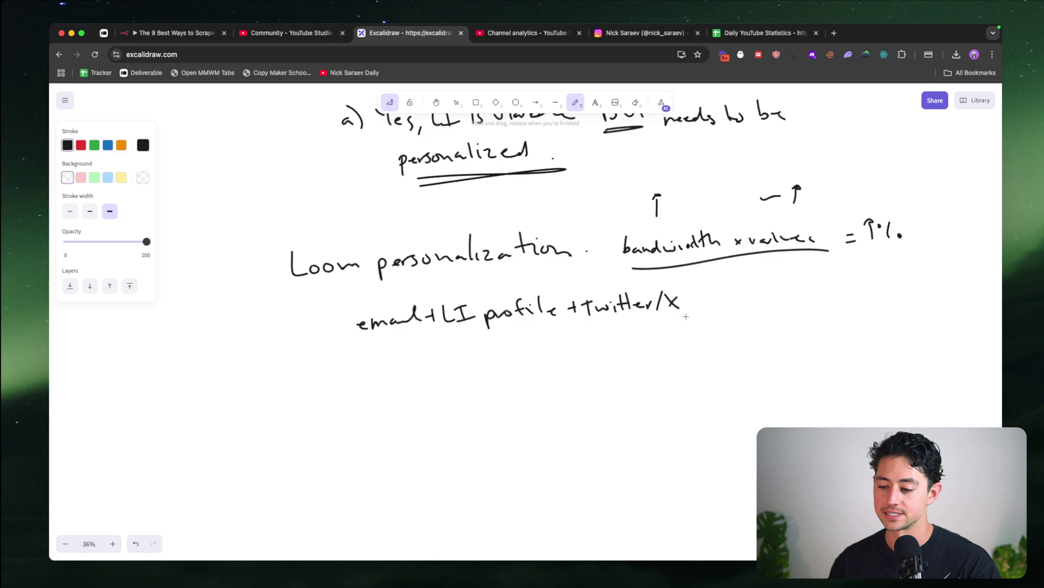
Add '+ Instagram' after Twitter/X on the email + LI profile line.
{"action": "left_click_drag", "start_coordinate": [686, 303], "coordinate": [696, 303]}
{"action": "left_click_drag", "start_coordinate": [691, 298], "coordinate": [691, 307]}
{"action": "mouse_move", "coordinate": [704, 294]}
{"action": "left_mouse_down"}
{"action": "mouse_move", "coordinate": [708, 305]}
{"action": "mouse_move", "coordinate": [732, 305]}
{"action": "left_mouse_up"}
{"action": "left_click_drag", "start_coordinate": [737, 293], "coordinate": [738, 307]}
{"action": "left_click_drag", "start_coordinate": [733, 300], "coordinate": [744, 300]}
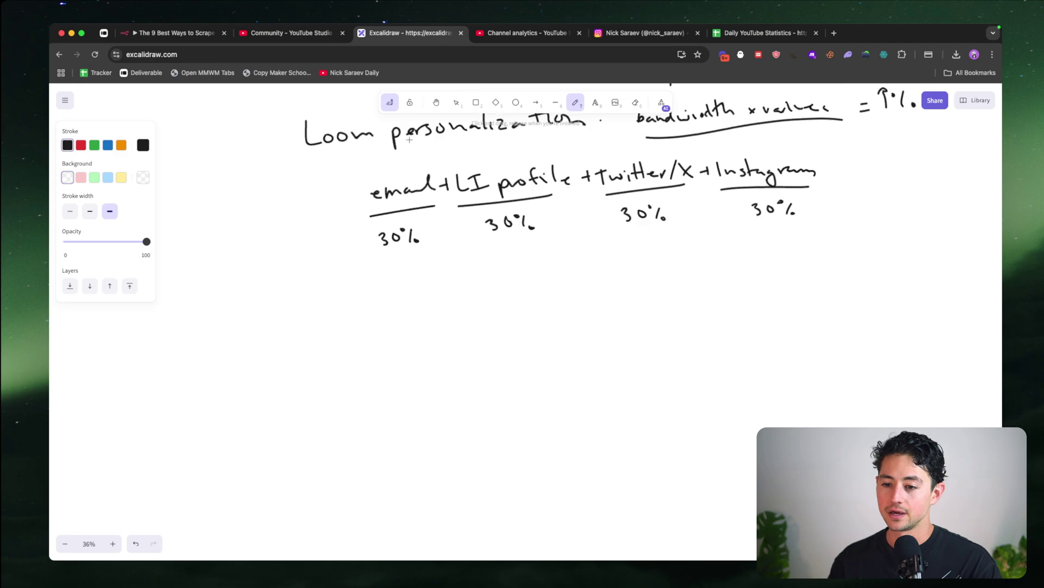
Compute 1.3^4 and 30%+(0.7*0.3) in Chrome's address bar, then start 0.51+(0.5*…).
{"action": "left_click", "coordinate": [425, 56]}
{"action": "type", "text": "1.3"}
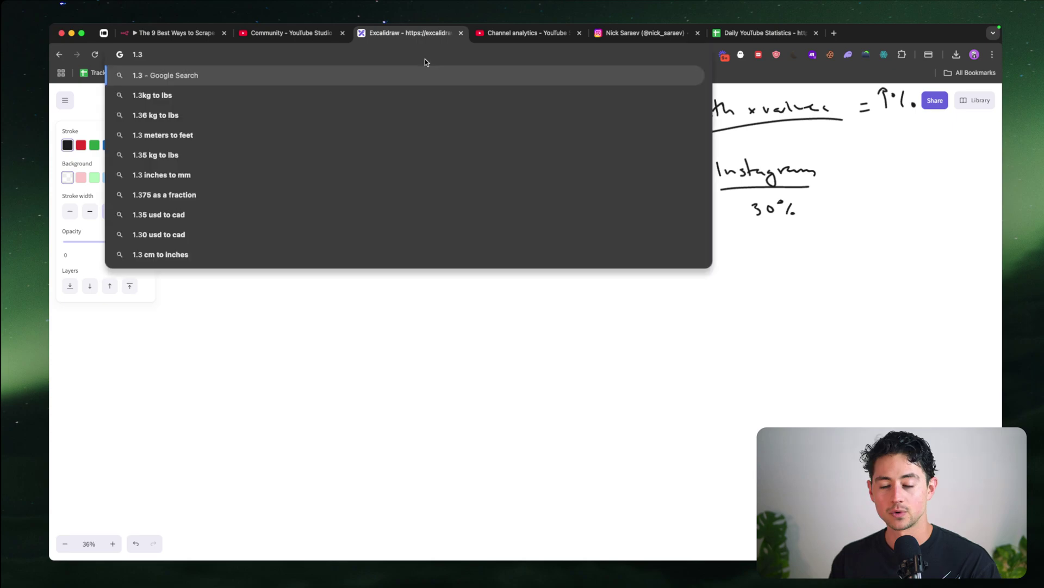
{"action": "type", "text": "^4"}
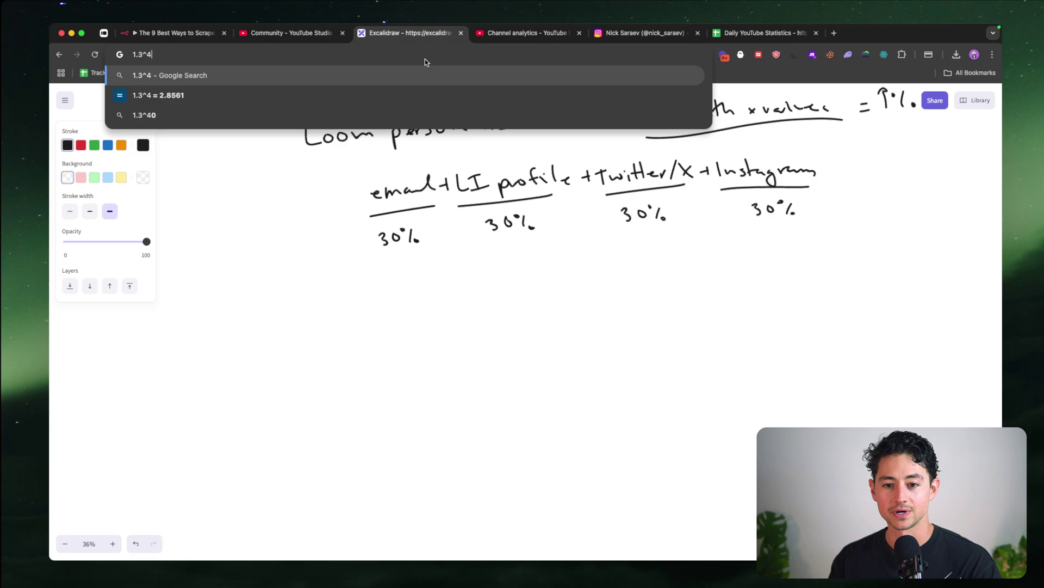
{"action": "left_click", "coordinate": [393, 278]}
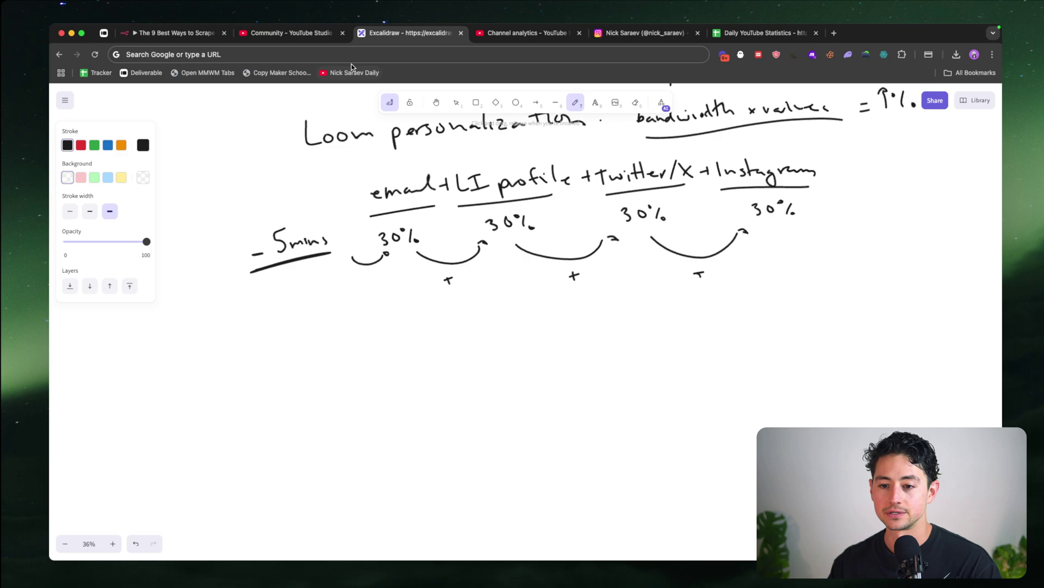
{"action": "type", "text": "30%+(0.7*0.3"}
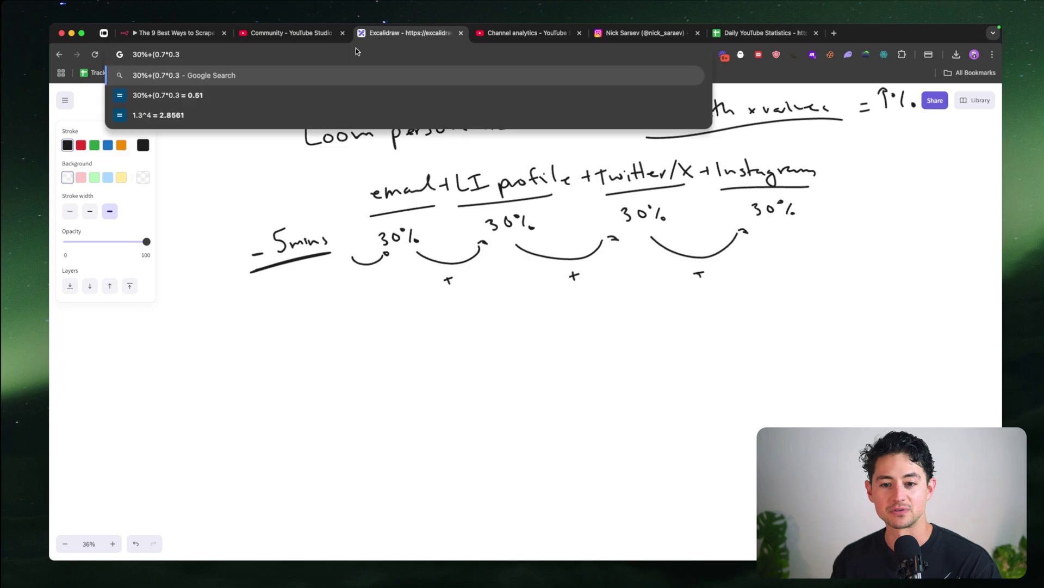
{"action": "key", "text": "super+a"}
{"action": "type", "text": "0.51+(0."}
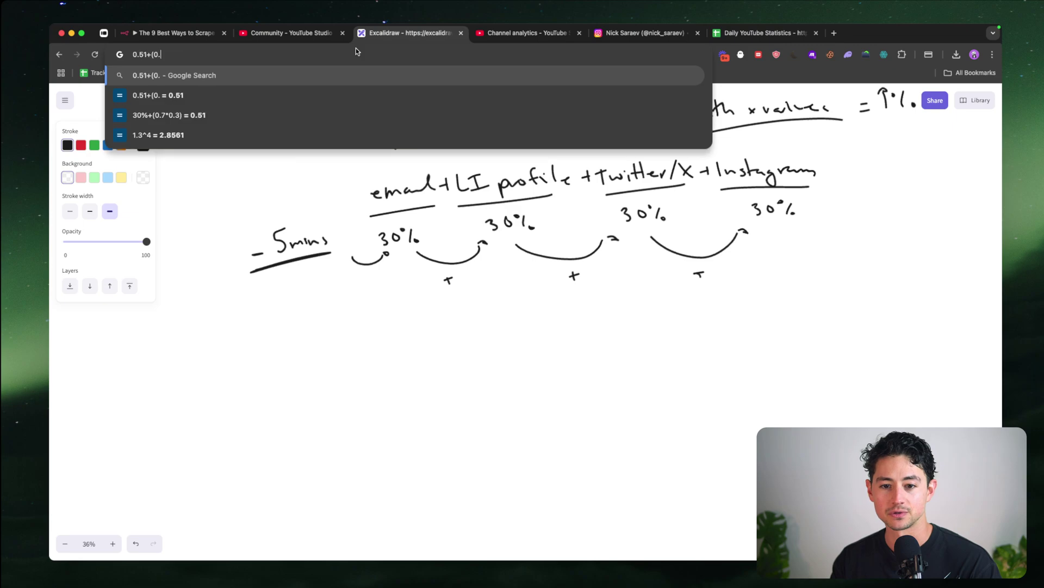
{"action": "type", "text": "5*"}
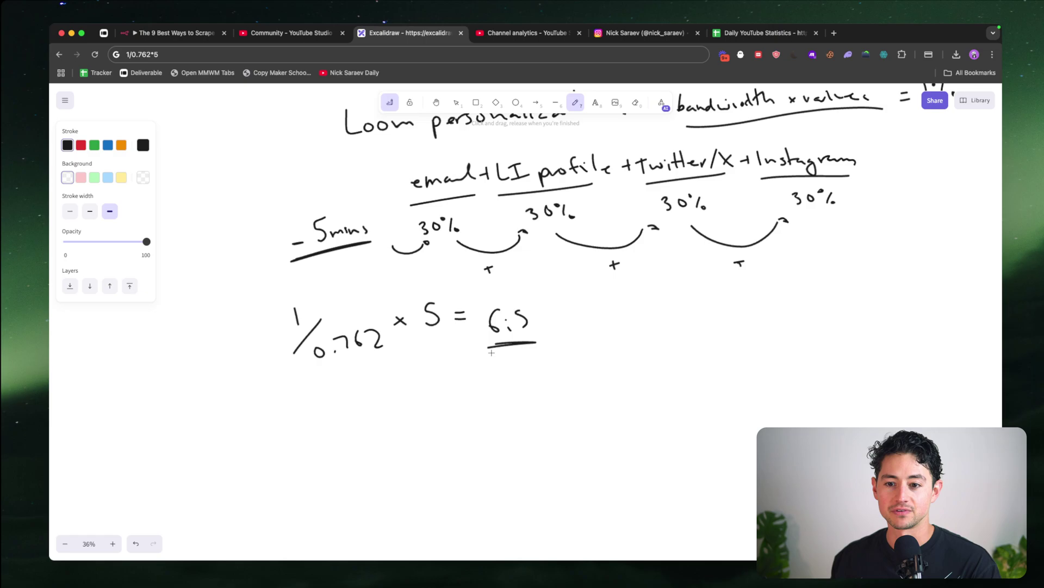
Handwrite '1/0.762 × 5 = 6.5' below the chained percentages and underline the 6.5.
{"action": "scroll", "coordinate": [521, 273], "scroll_direction": "up", "scroll_amount": 2}
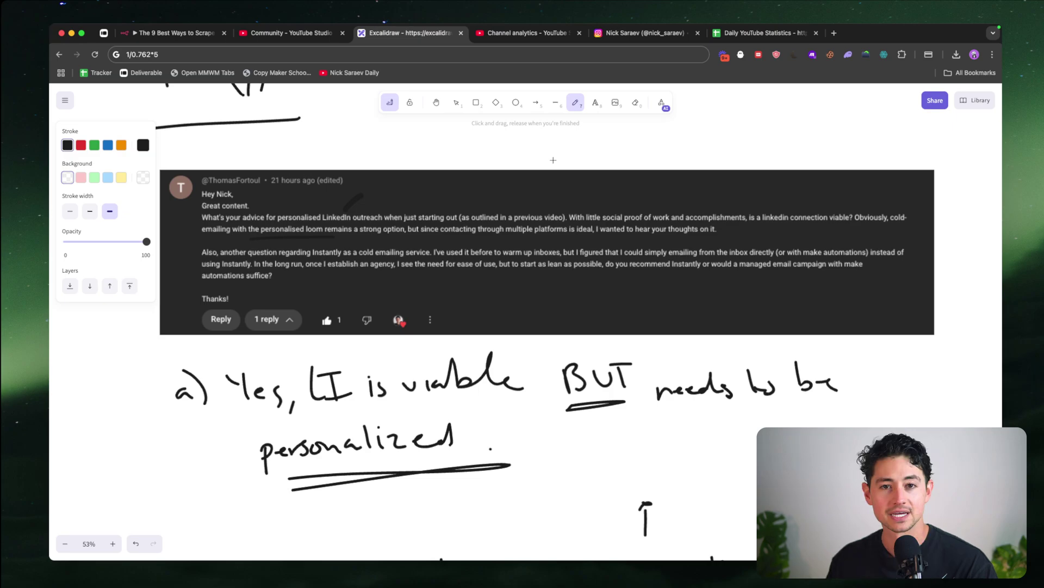
Below the 6.5 calculation, write 'b) use cold email services' and underline it.
{"action": "scroll", "coordinate": [387, 164], "scroll_direction": "down", "scroll_amount": 1}
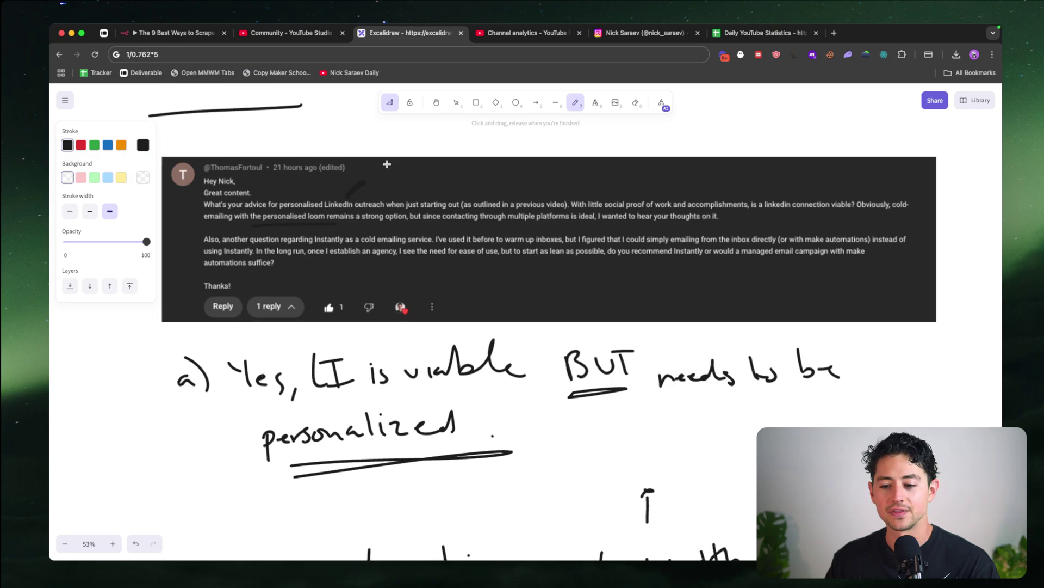
{"action": "scroll", "coordinate": [387, 164], "scroll_direction": "down", "scroll_amount": 10}
{"action": "scroll", "coordinate": [387, 164], "scroll_direction": "left", "scroll_amount": 5}
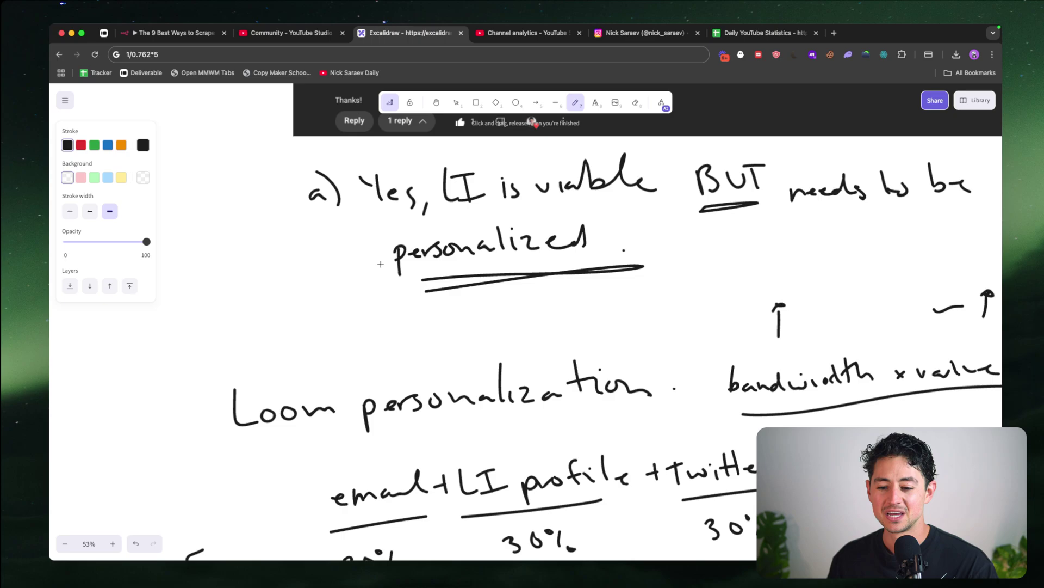
{"action": "scroll", "coordinate": [380, 264], "scroll_direction": "down", "scroll_amount": 10}
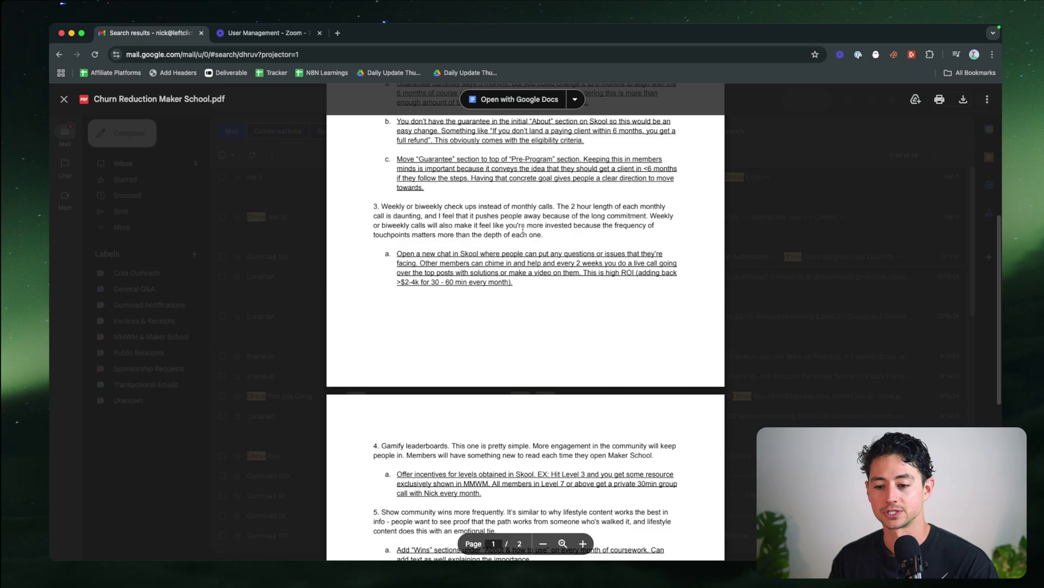
Read both pages of Churn Reduction Maker School.pdf down to its closing suggestions.
{"action": "scroll", "coordinate": [496, 225], "scroll_direction": "up", "scroll_amount": 1}
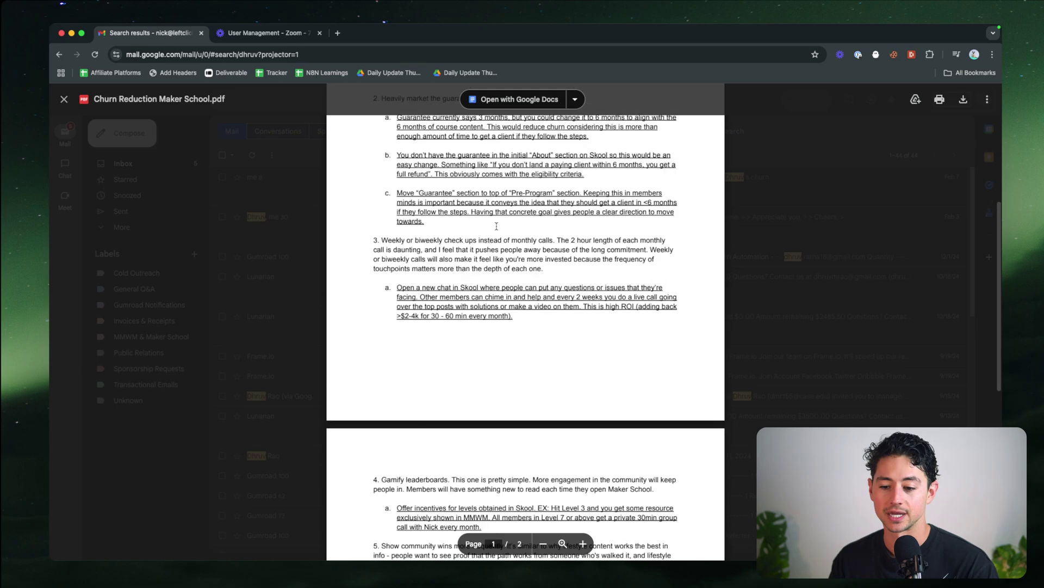
{"action": "scroll", "coordinate": [497, 226], "scroll_direction": "down", "scroll_amount": 3}
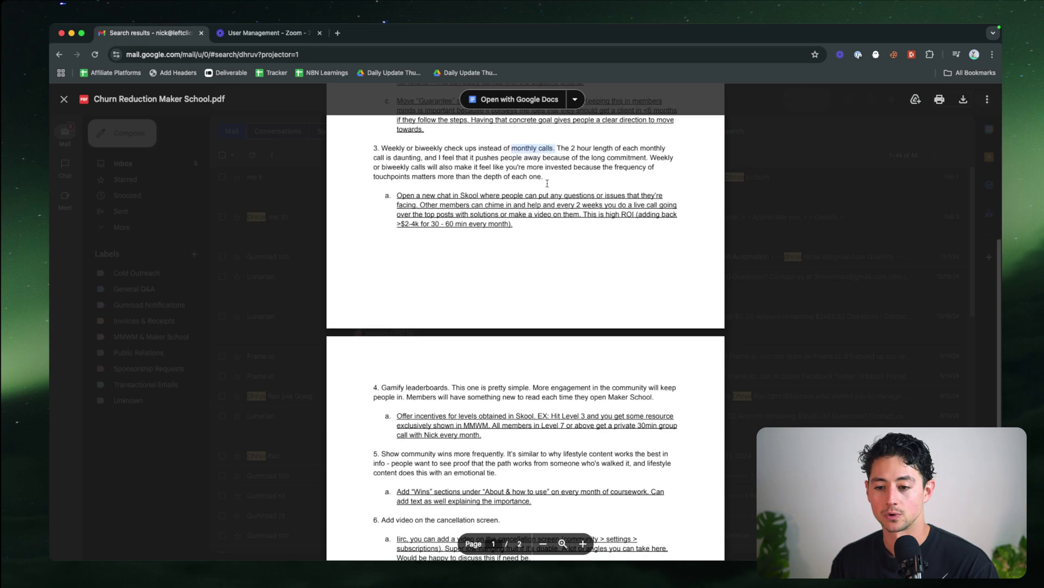
{"action": "scroll", "coordinate": [547, 184], "scroll_direction": "down", "scroll_amount": 5}
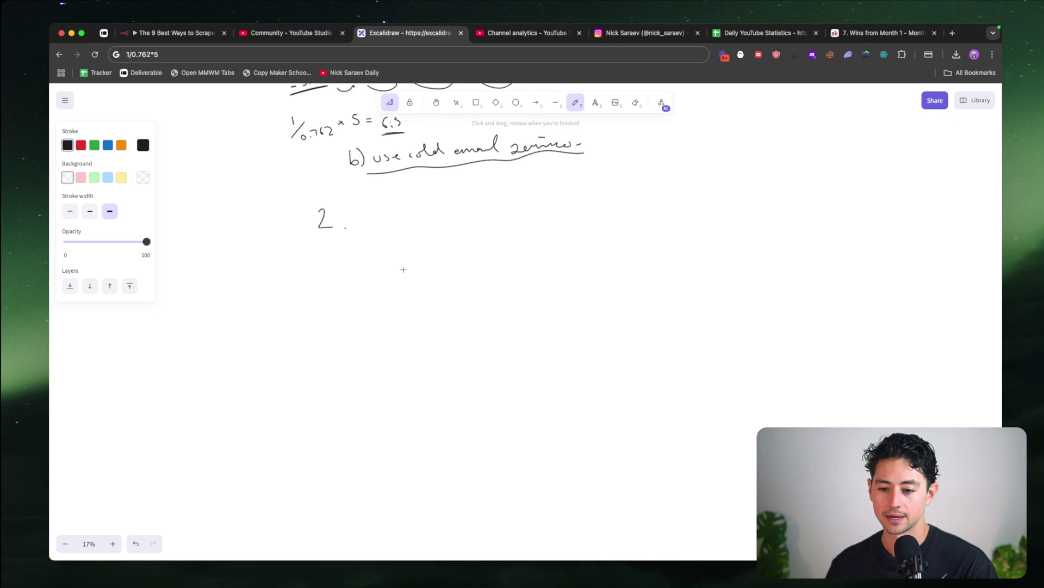
Under 2, write and tick churn-reduction strategy, 14 Instagram Reels and next YT video outline, then start 'Client mg'.
{"action": "left_click_drag", "start_coordinate": [353, 228], "coordinate": [516, 201]}
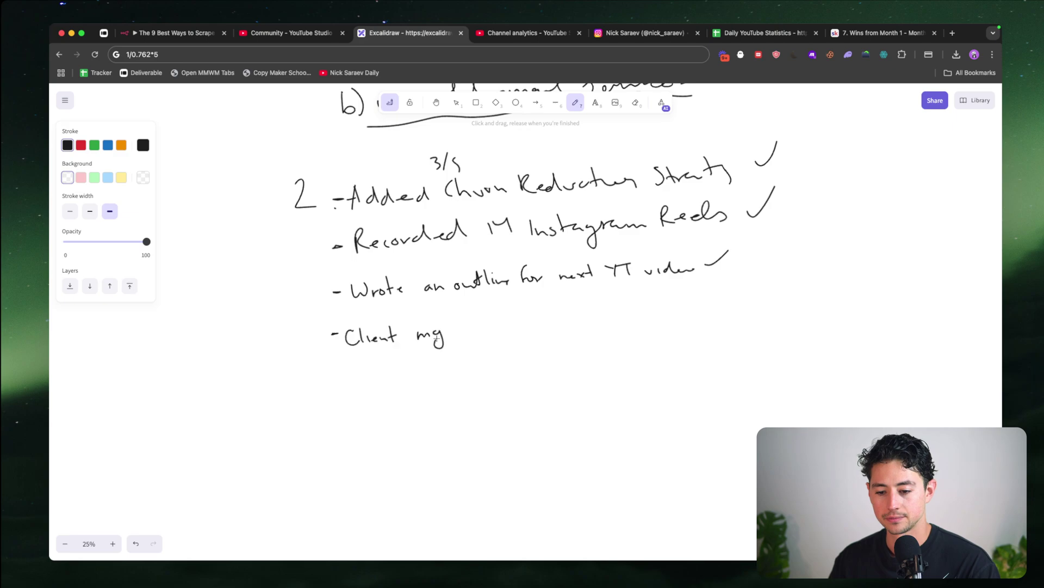
Finish the recap with client mgmt, dental client, VAPI, n8n self-learning and a call, then open youtube.com.
{"action": "left_click_drag", "start_coordinate": [448, 338], "coordinate": [460, 335]}
{"action": "left_click_drag", "start_coordinate": [464, 318], "coordinate": [465, 338]}
{"action": "left_click_drag", "start_coordinate": [458, 327], "coordinate": [470, 326]}
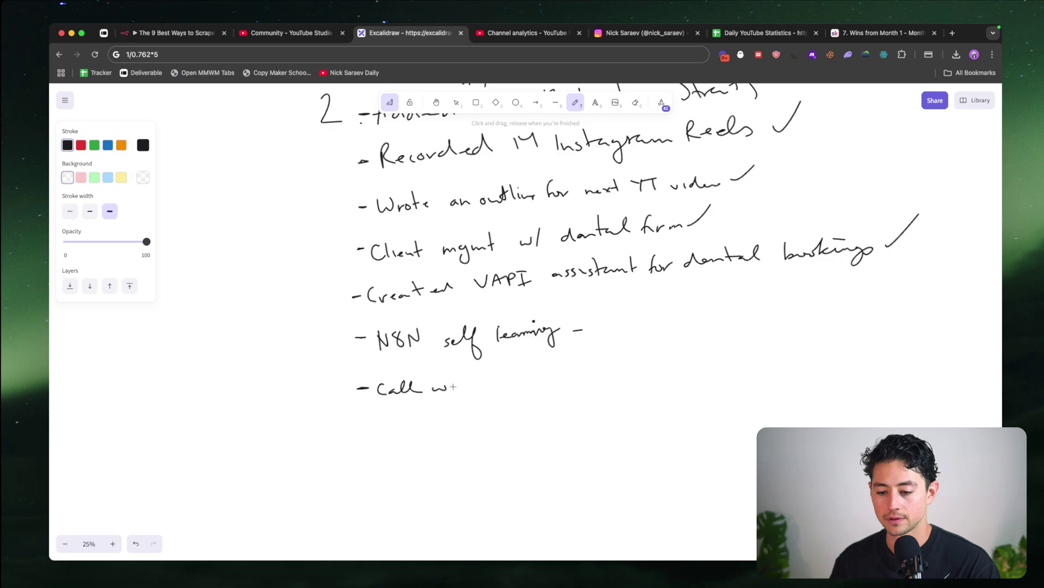
{"action": "left_click_drag", "start_coordinate": [453, 387], "coordinate": [536, 376]}
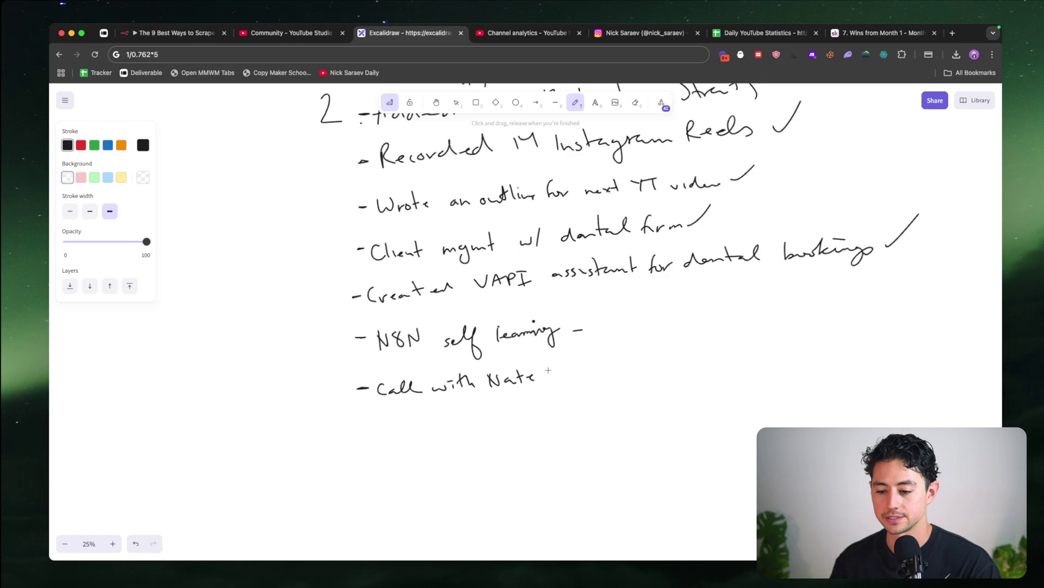
{"action": "key", "text": "super+t"}
{"action": "type", "text": "youtube.com/@nateherk/videos"}
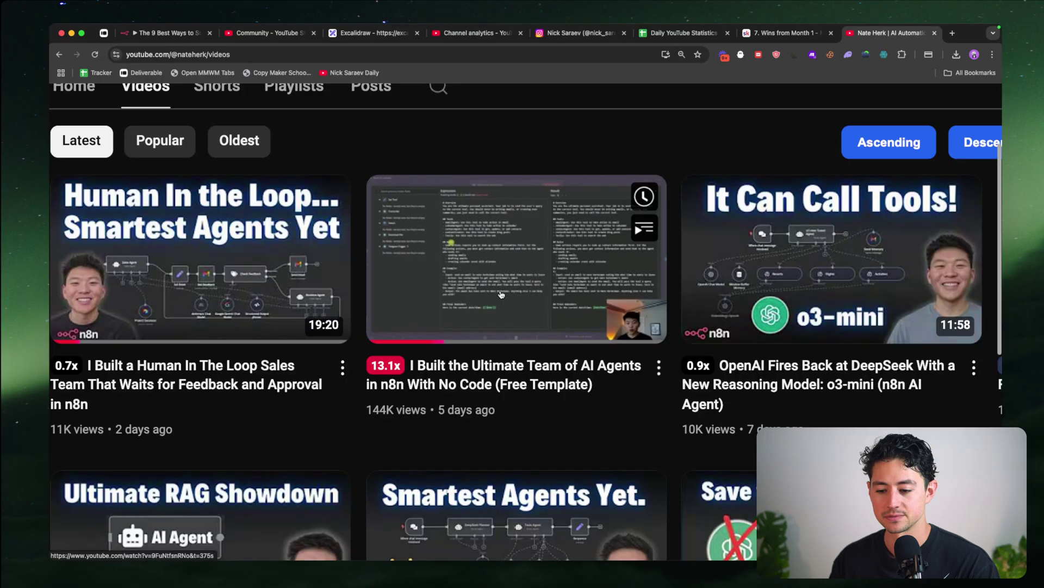
Zoom out the channel's Videos page and browse its grid of n8n agent video thumbnails.
{"action": "key", "text": "super+minus"}
{"action": "key", "text": "super+minus"}
{"action": "key", "text": "super+minus"}
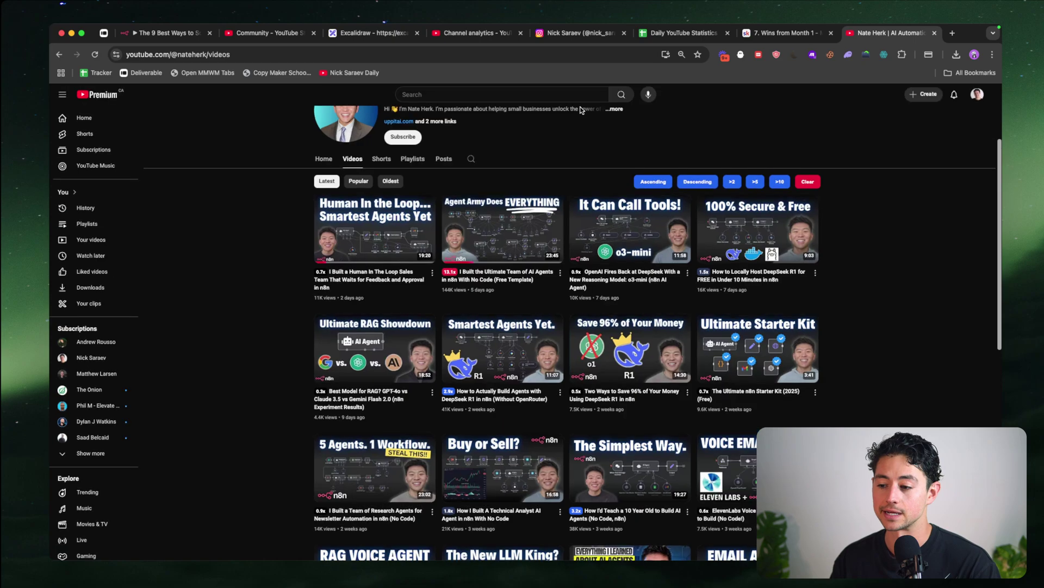
{"action": "scroll", "coordinate": [694, 129], "scroll_direction": "up", "scroll_amount": 1}
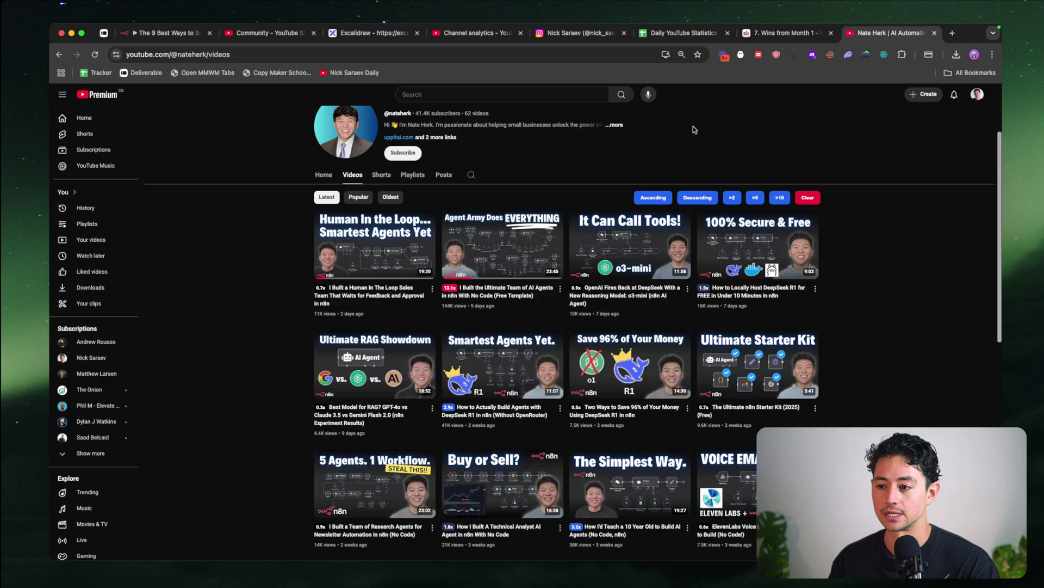
{"action": "scroll", "coordinate": [693, 130], "scroll_direction": "up", "scroll_amount": 2}
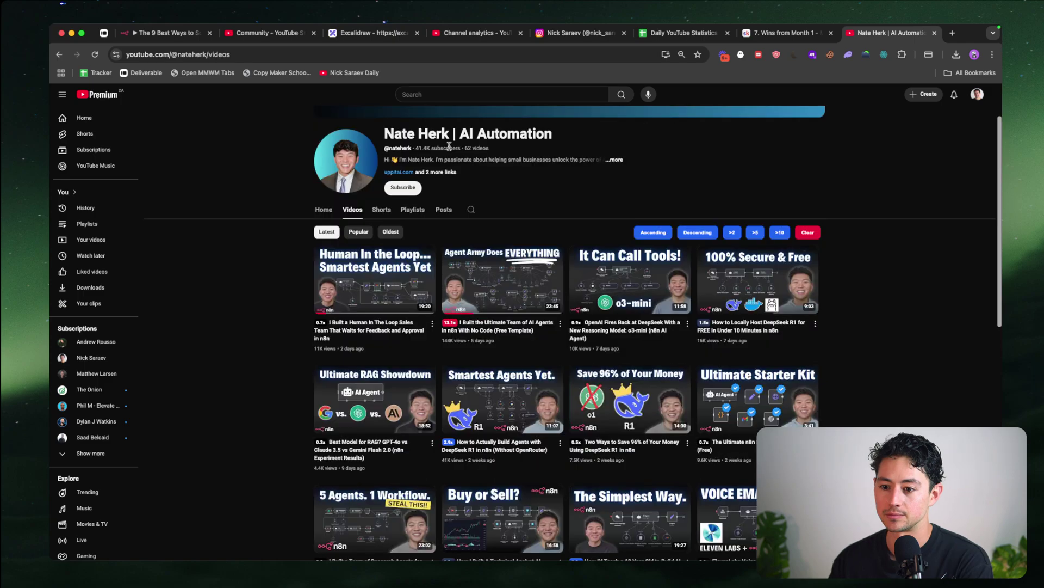
{"action": "scroll", "coordinate": [450, 145], "scroll_direction": "down", "scroll_amount": 9}
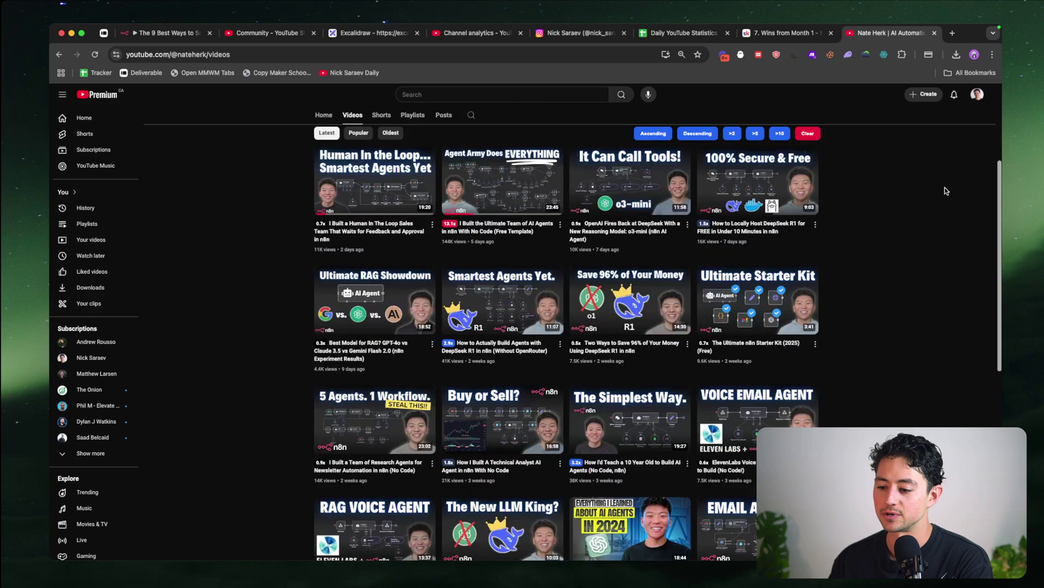
{"action": "scroll", "coordinate": [701, 211], "scroll_direction": "up", "scroll_amount": 13}
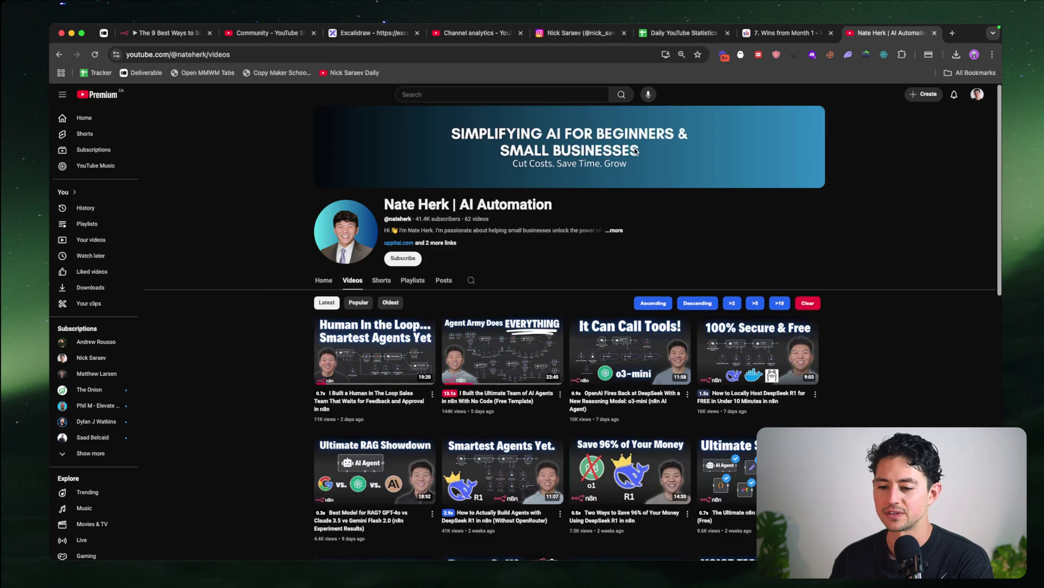
Back on the whiteboard, write '3.' below the ticked recap list.
{"action": "left_click", "coordinate": [397, 36]}
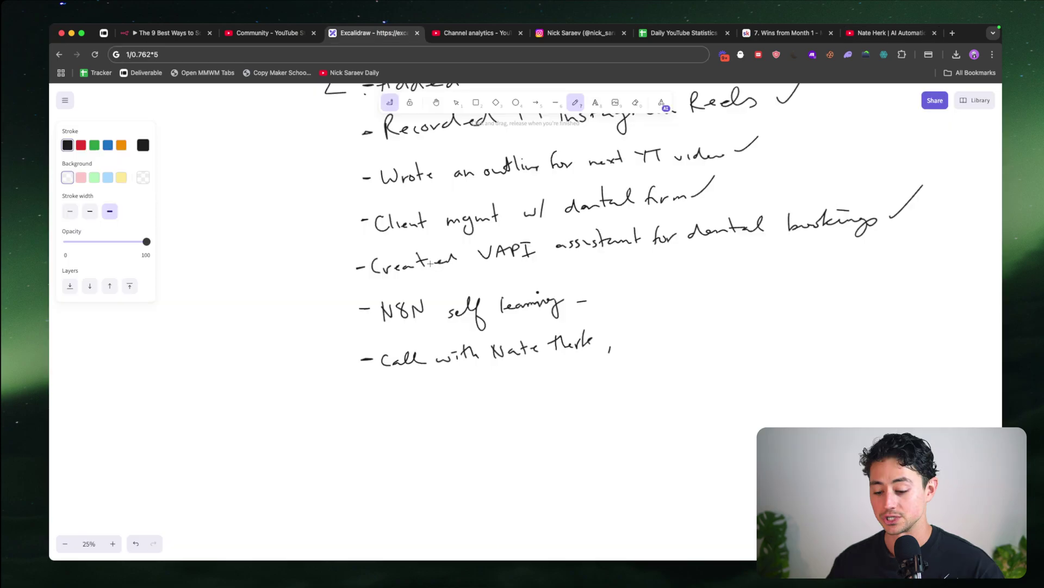
{"action": "scroll", "coordinate": [430, 263], "scroll_direction": "down", "scroll_amount": 5}
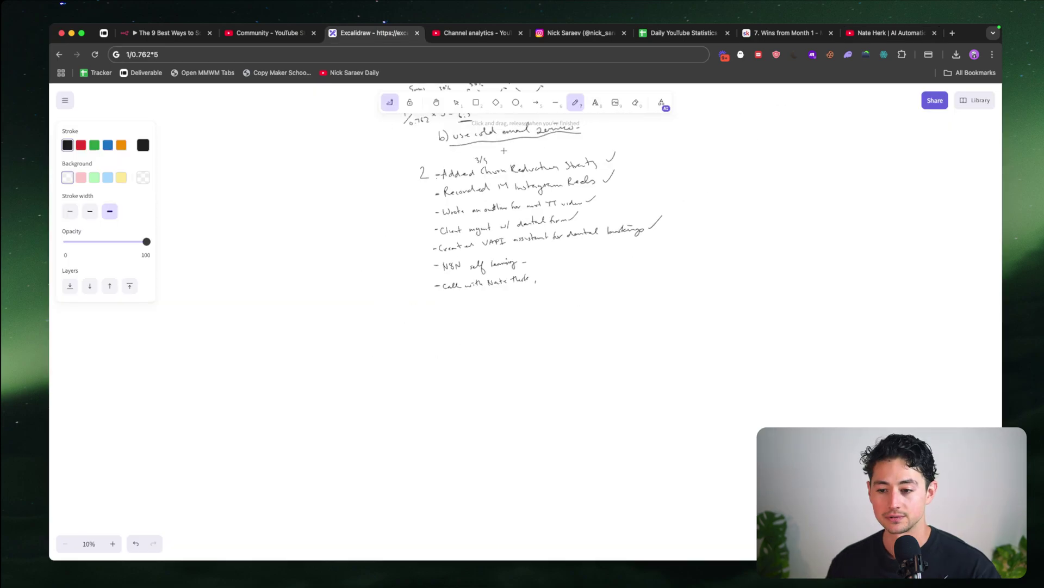
{"action": "scroll", "coordinate": [504, 150], "scroll_direction": "up", "scroll_amount": 5}
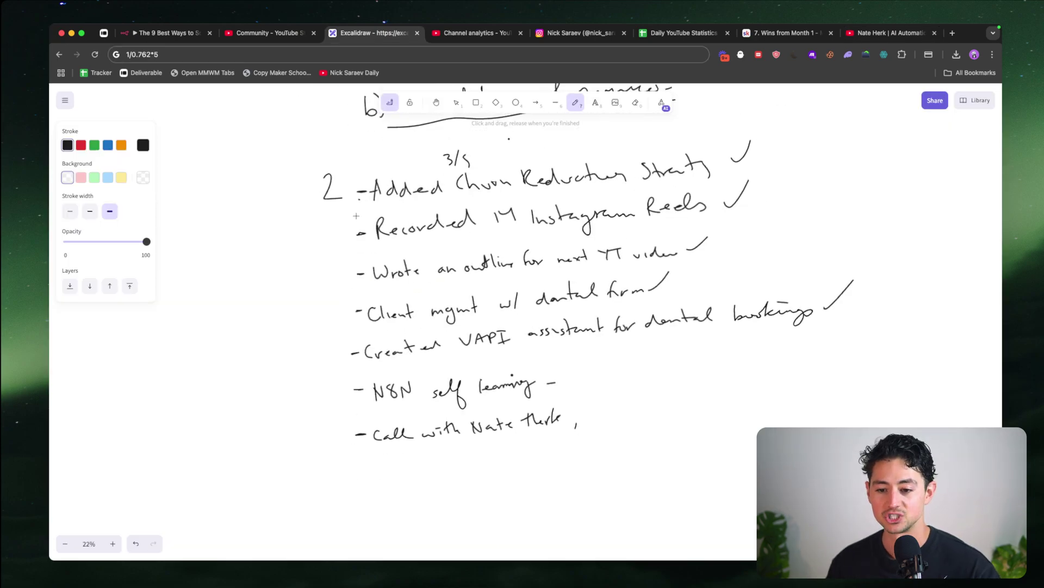
{"action": "scroll", "coordinate": [356, 216], "scroll_direction": "down", "scroll_amount": 3}
{"action": "scroll", "coordinate": [356, 216], "scroll_direction": "left", "scroll_amount": 1}
{"action": "left_click_drag", "start_coordinate": [363, 352], "coordinate": [363, 376]}
{"action": "left_click", "coordinate": [384, 373]}
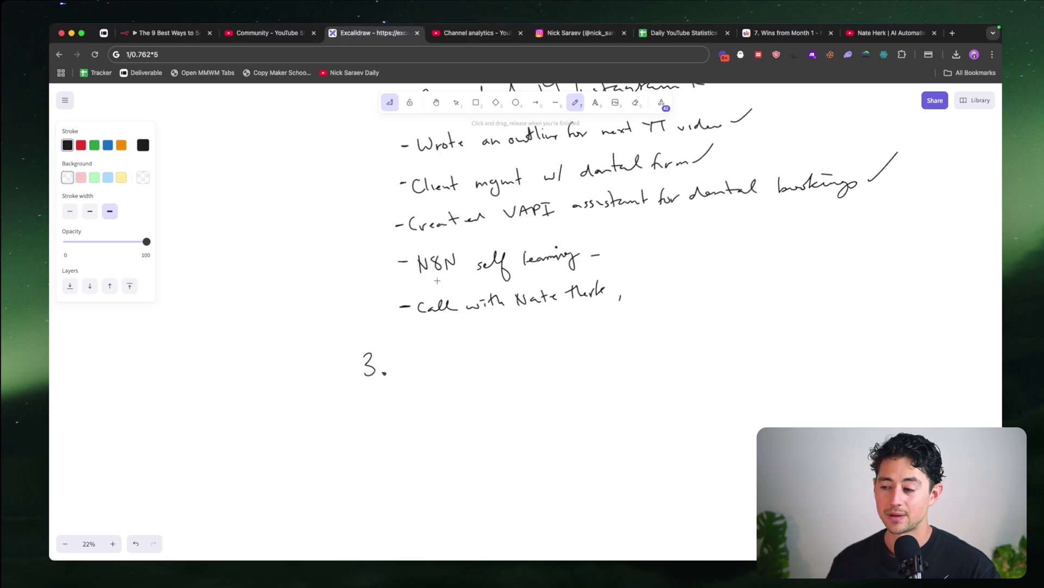
{"action": "scroll", "coordinate": [409, 301], "scroll_direction": "down", "scroll_amount": 2}
{"action": "scroll", "coordinate": [410, 301], "scroll_direction": "right", "scroll_amount": 1}
{"action": "scroll", "coordinate": [409, 301], "scroll_direction": "down", "scroll_amount": 1}
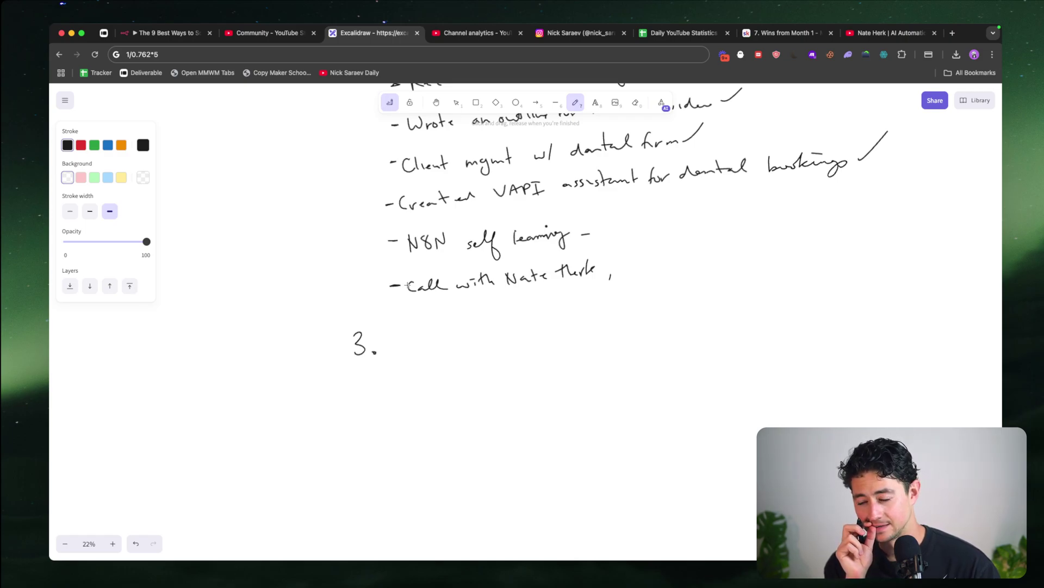
Launch the Godspeed task app via Spotlight to view its Inbox.
{"action": "key", "text": "super+space"}
{"action": "type", "text": "god"}
{"action": "key", "text": "Return"}
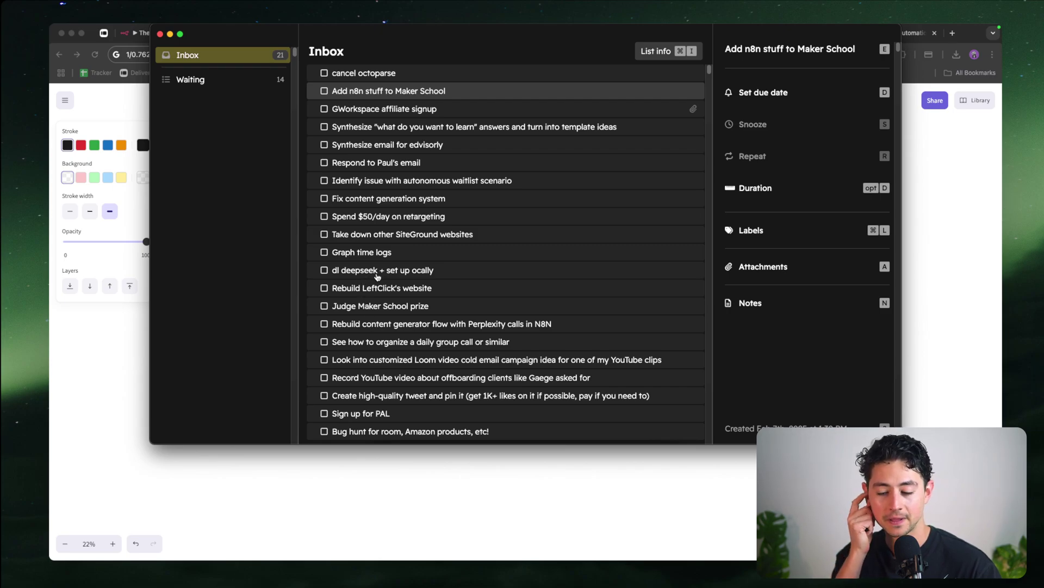
{"action": "mouse_move", "coordinate": [448, 24]}
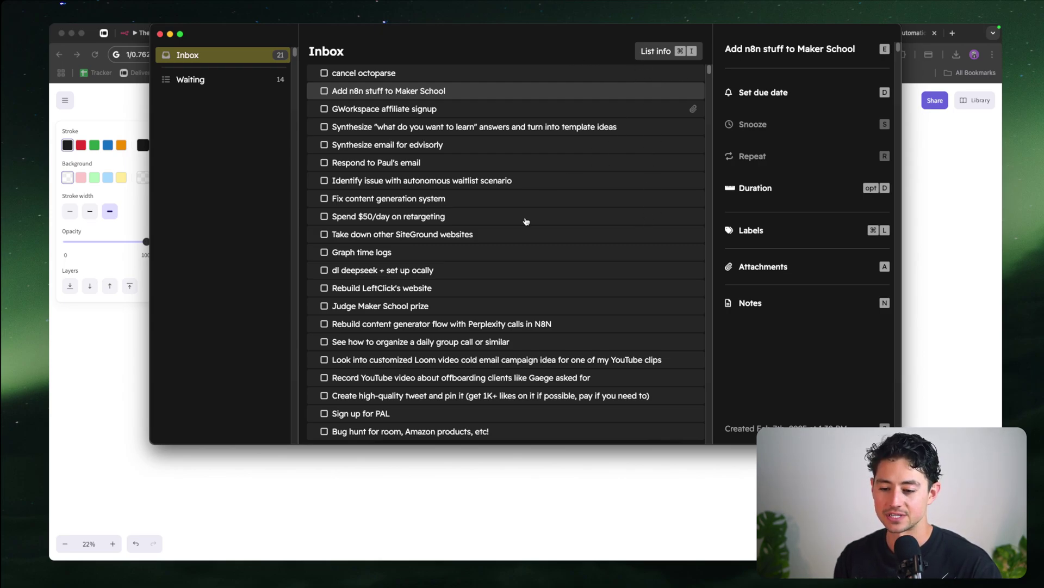
{"action": "mouse_move", "coordinate": [500, 27]}
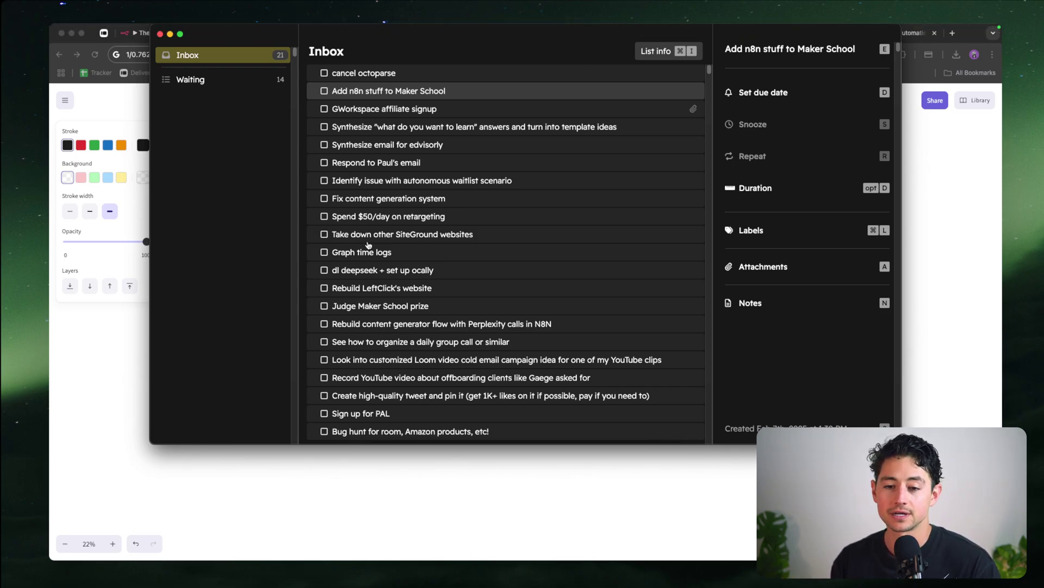
Write 'Recorded a 3hr long video → 1hr → edited it + post' after '3.' and underline it.
{"action": "key", "text": "Escape"}
{"action": "scroll", "coordinate": [423, 306], "scroll_direction": "up", "scroll_amount": 3}
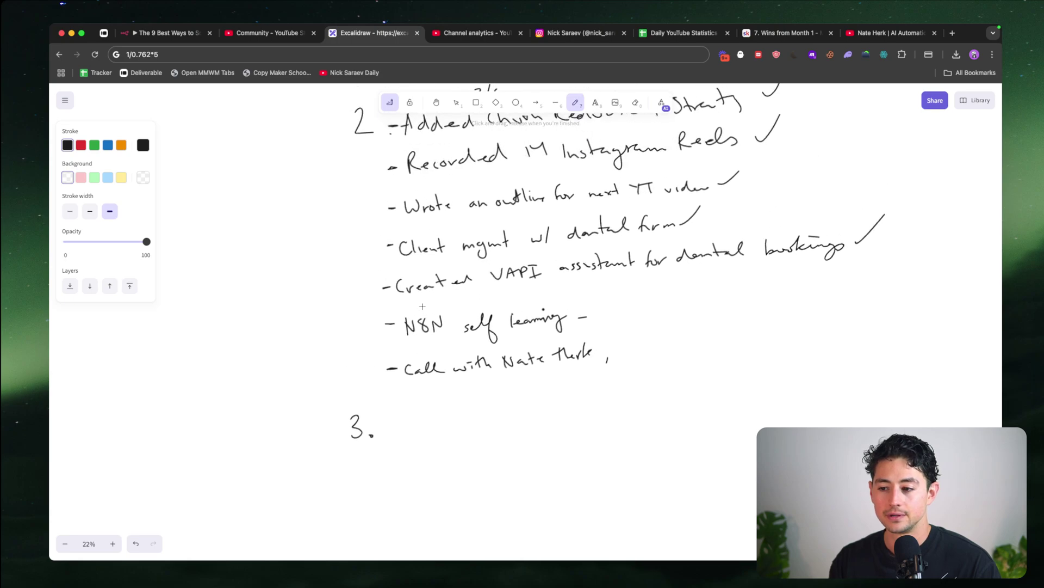
{"action": "scroll", "coordinate": [422, 307], "scroll_direction": "down", "scroll_amount": 3}
{"action": "mouse_move", "coordinate": [396, 347]}
{"action": "left_mouse_down"}
{"action": "mouse_move", "coordinate": [415, 361]}
{"action": "mouse_move", "coordinate": [548, 344]}
{"action": "mouse_move", "coordinate": [584, 359]}
{"action": "mouse_move", "coordinate": [633, 343]}
{"action": "mouse_move", "coordinate": [792, 332]}
{"action": "mouse_move", "coordinate": [815, 319]}
{"action": "mouse_move", "coordinate": [838, 329]}
{"action": "mouse_move", "coordinate": [946, 319]}
{"action": "left_mouse_up"}
{"action": "left_click_drag", "start_coordinate": [385, 382], "coordinate": [943, 341]}
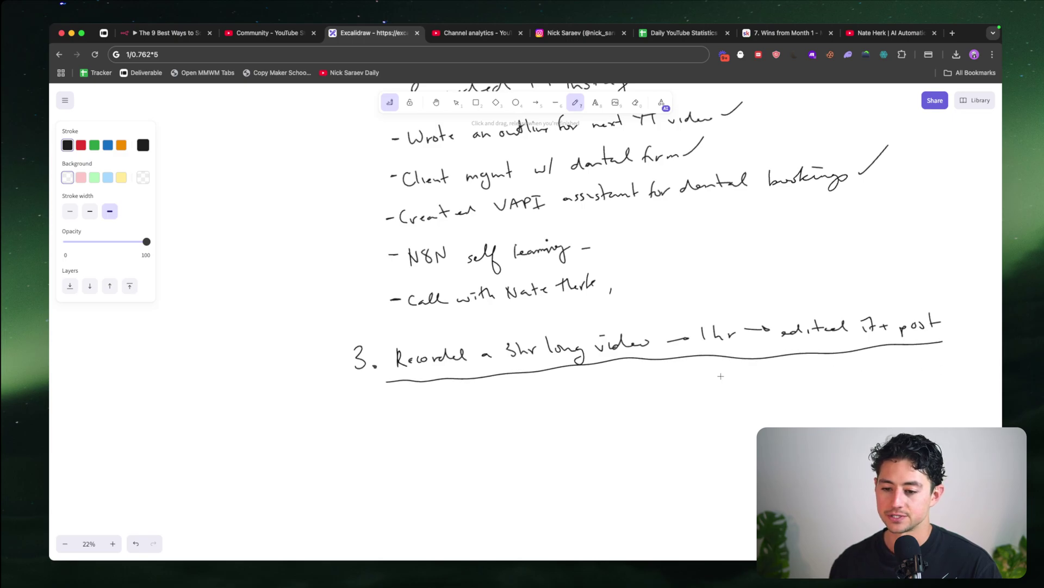
{"action": "key", "text": "super+Tab"}
{"action": "key", "text": "super+Tab"}
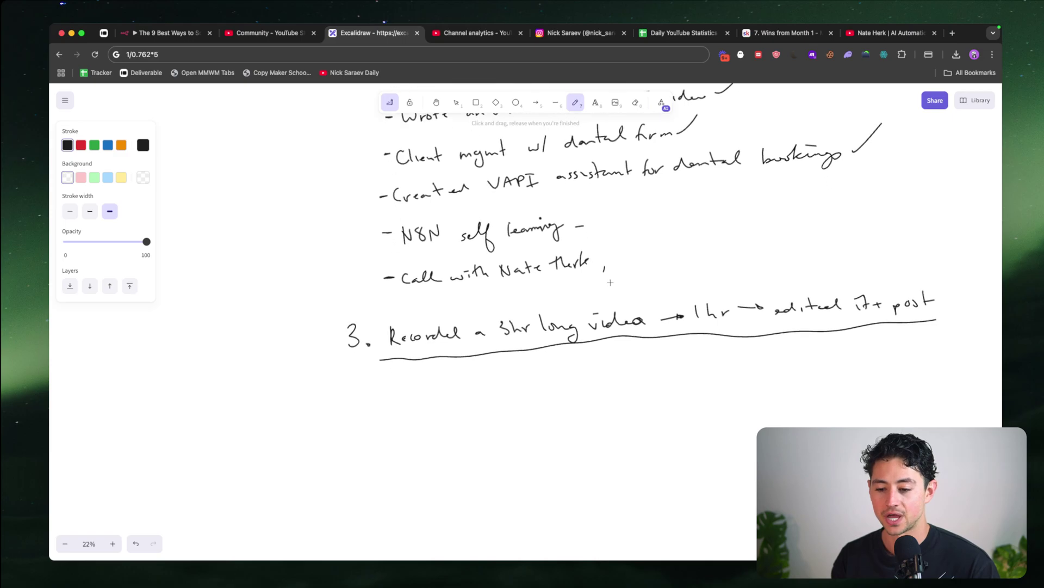
{"action": "scroll", "coordinate": [611, 282], "scroll_direction": "up", "scroll_amount": 10}
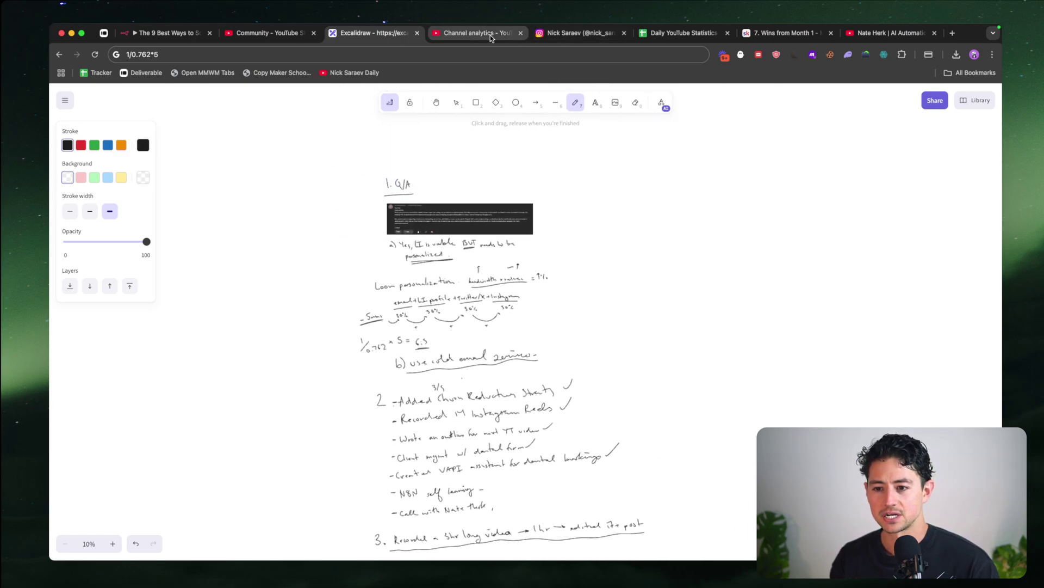
Open YouTube Studio's 28-day analytics overview and chart subscriber changes (+28 subscribers).
{"action": "left_click", "coordinate": [474, 33]}
{"action": "left_click", "coordinate": [295, 34]}
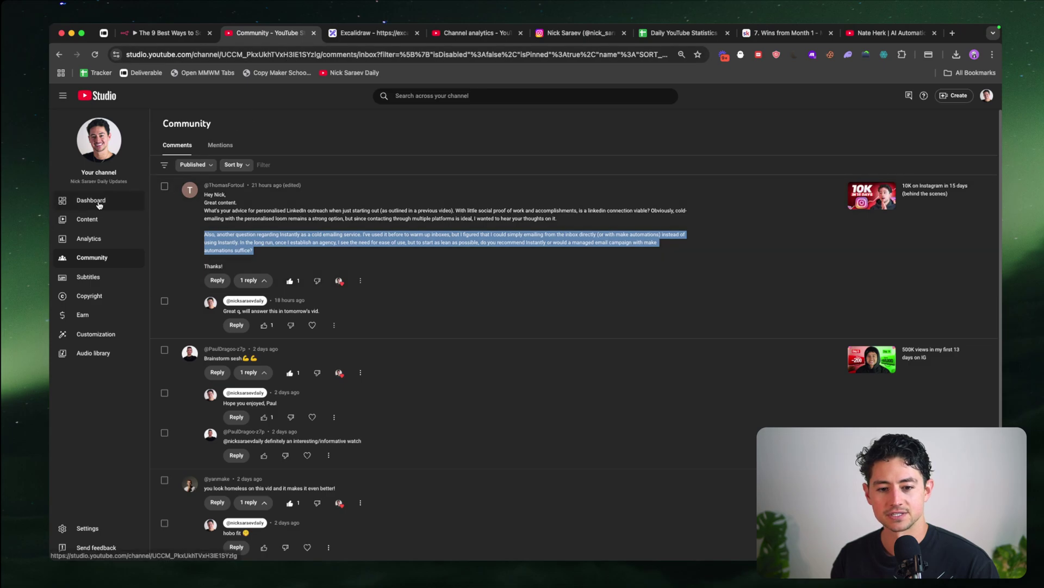
{"action": "left_click", "coordinate": [98, 202]}
{"action": "scroll", "coordinate": [157, 141], "scroll_direction": "up", "scroll_amount": 5}
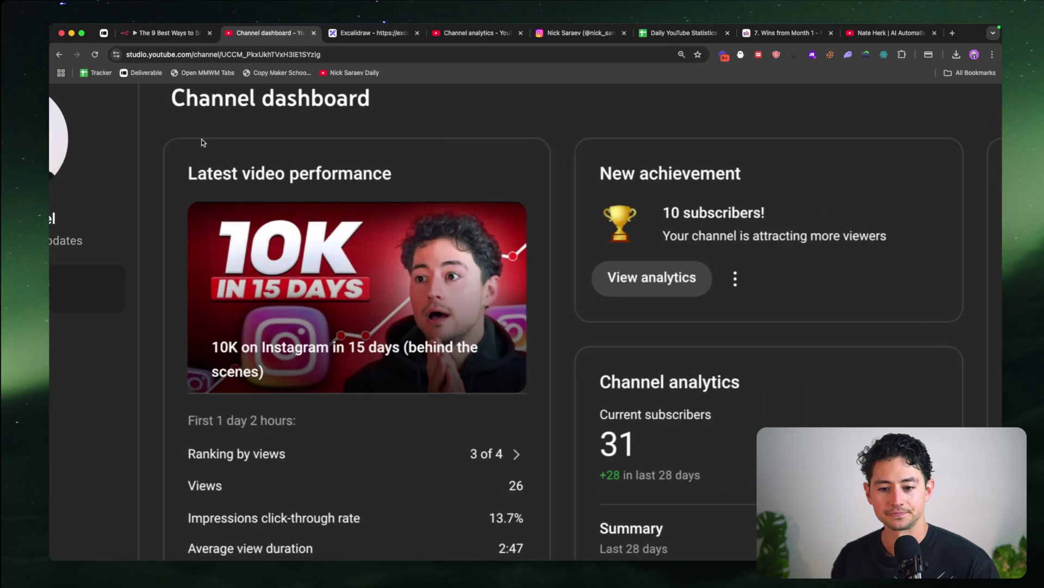
{"action": "scroll", "coordinate": [409, 271], "scroll_direction": "down", "scroll_amount": 5}
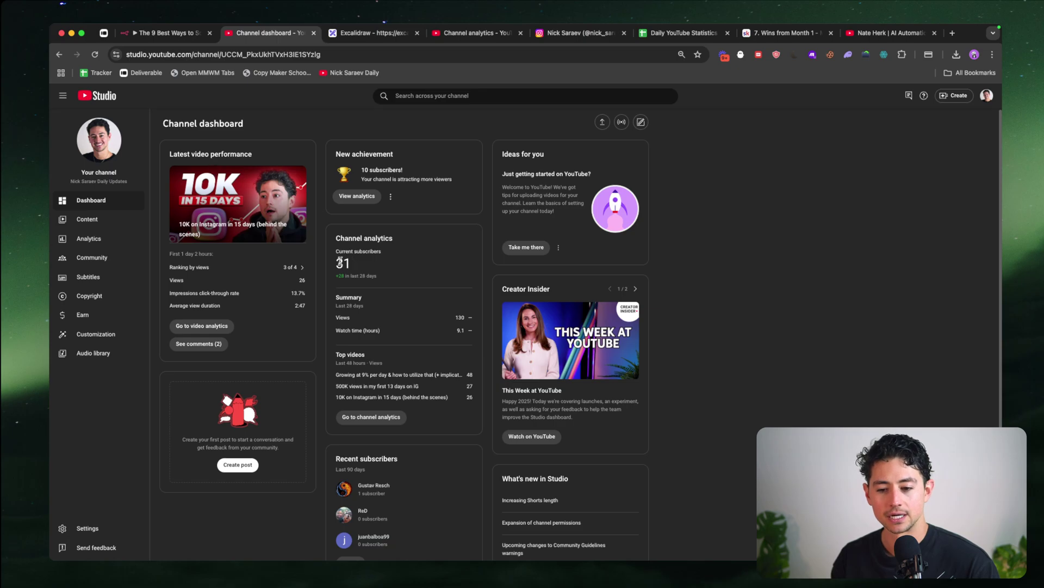
{"action": "left_click", "coordinate": [126, 242]}
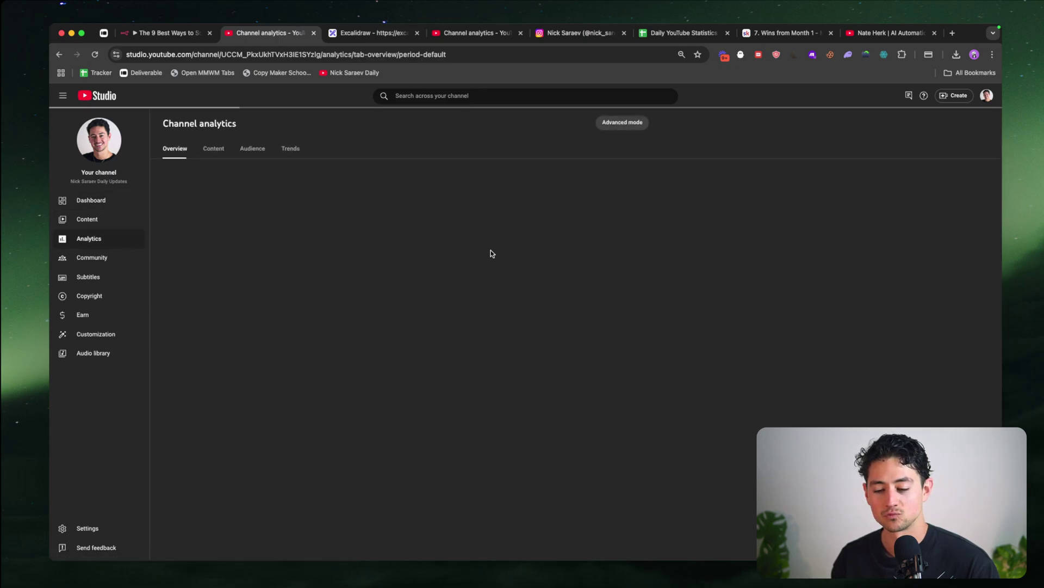
{"action": "left_click", "coordinate": [483, 226]}
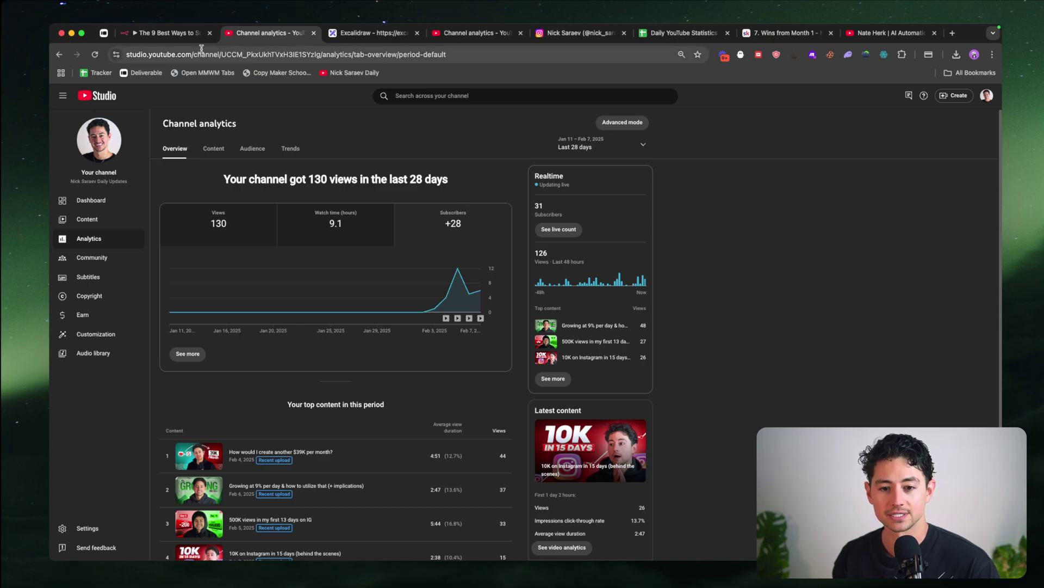
Bring up the n8n editor tab for 'The 9 Best Ways to Scrape Websites in N8N'.
{"action": "left_click", "coordinate": [174, 33]}
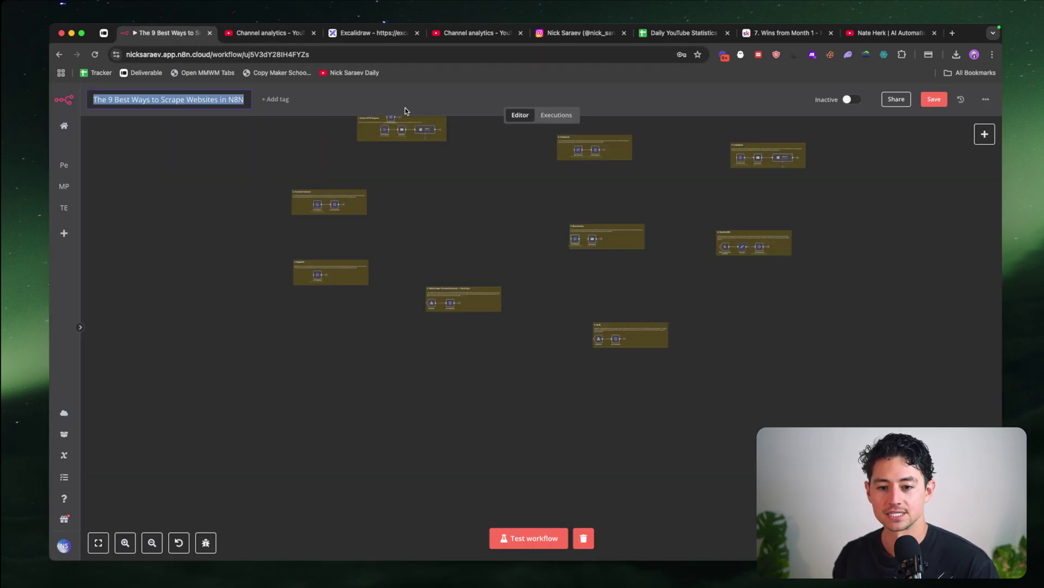